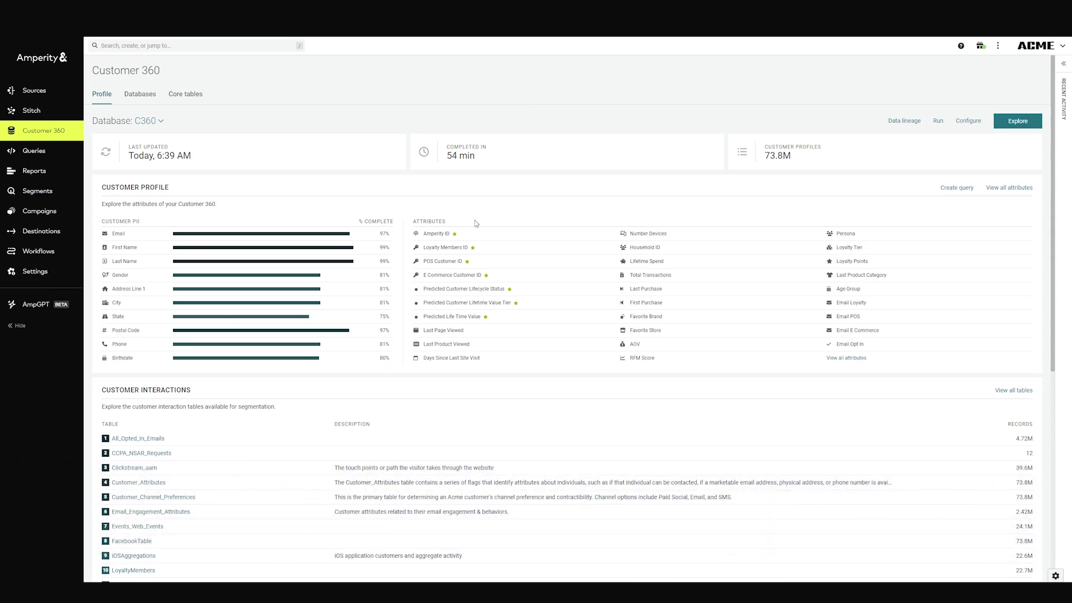
Review the profile's PII rows and Customer Interactions, then switch to the Sources feed list.
left_click_drag(118, 234, 129, 294)
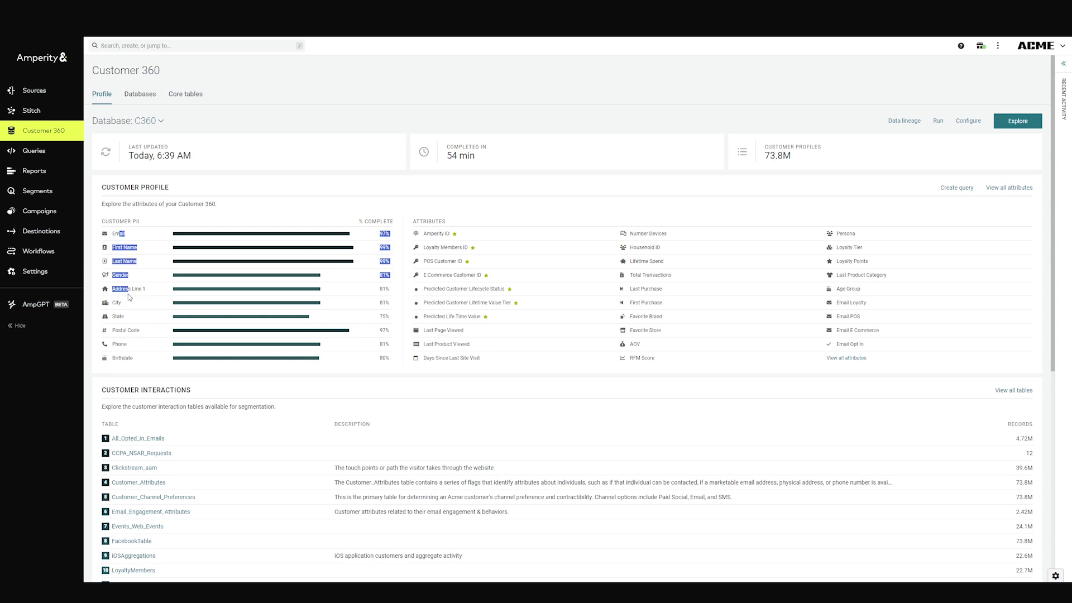
left_click(129, 293)
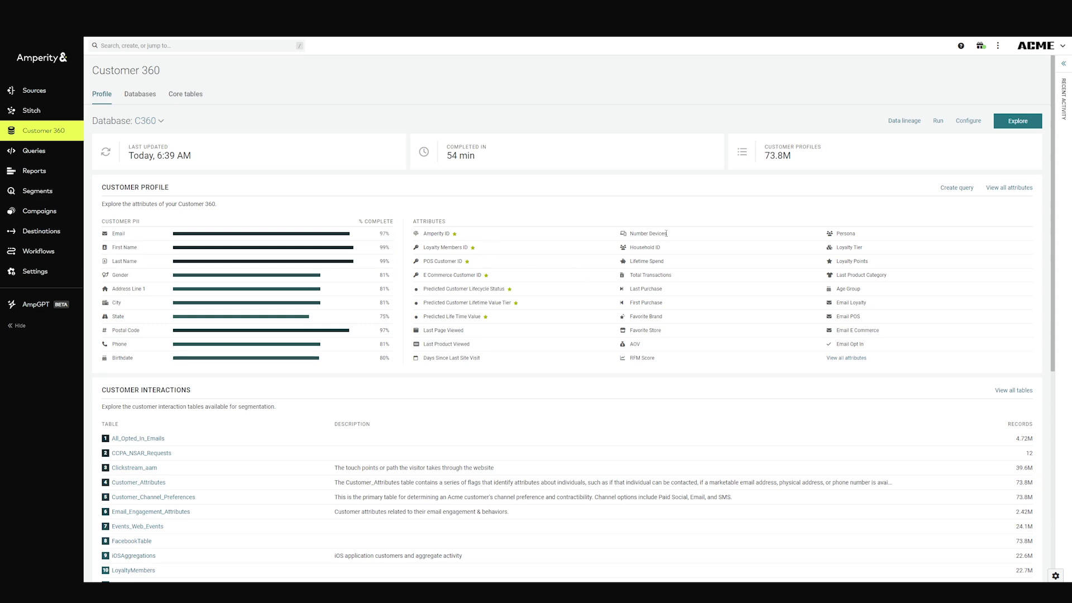
scroll(505, 285, "down", 3)
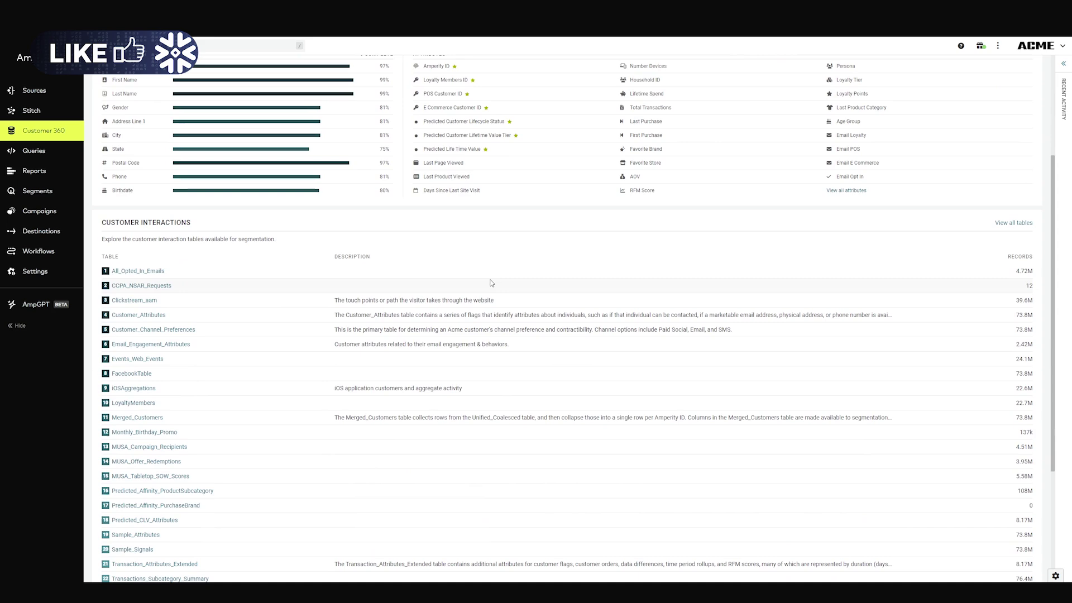
scroll(490, 283, "down", 1)
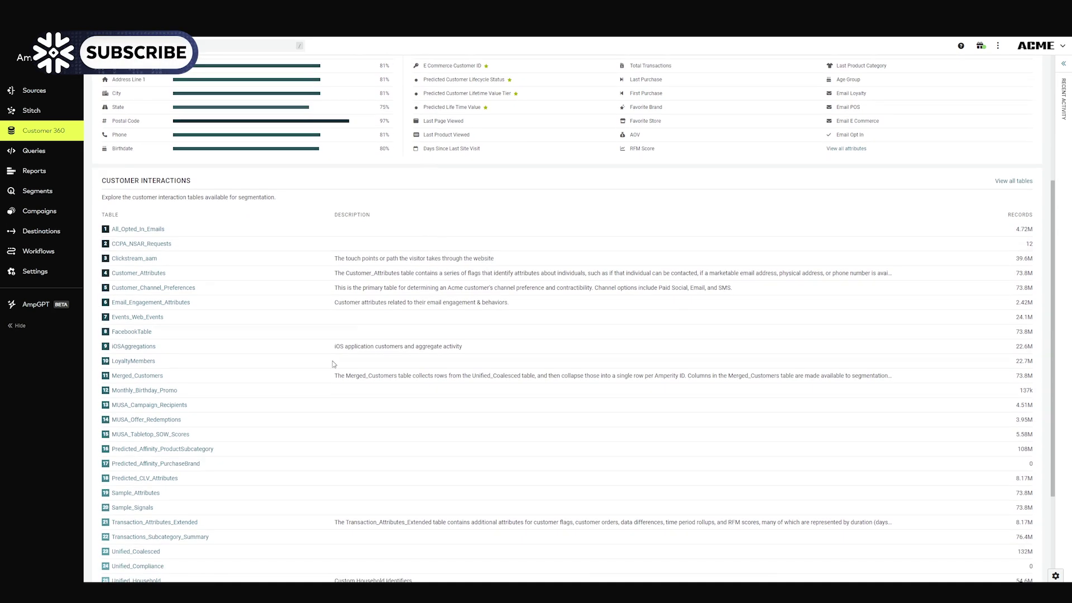
scroll(333, 360, "down", 5)
scroll(150, 423, "up", 10)
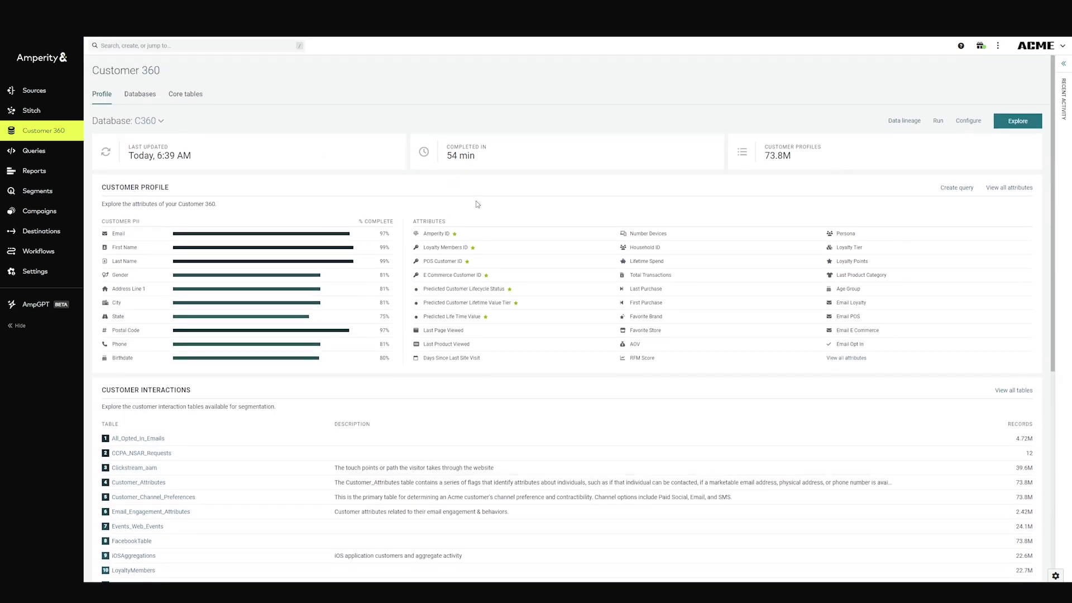
left_click(29, 90)
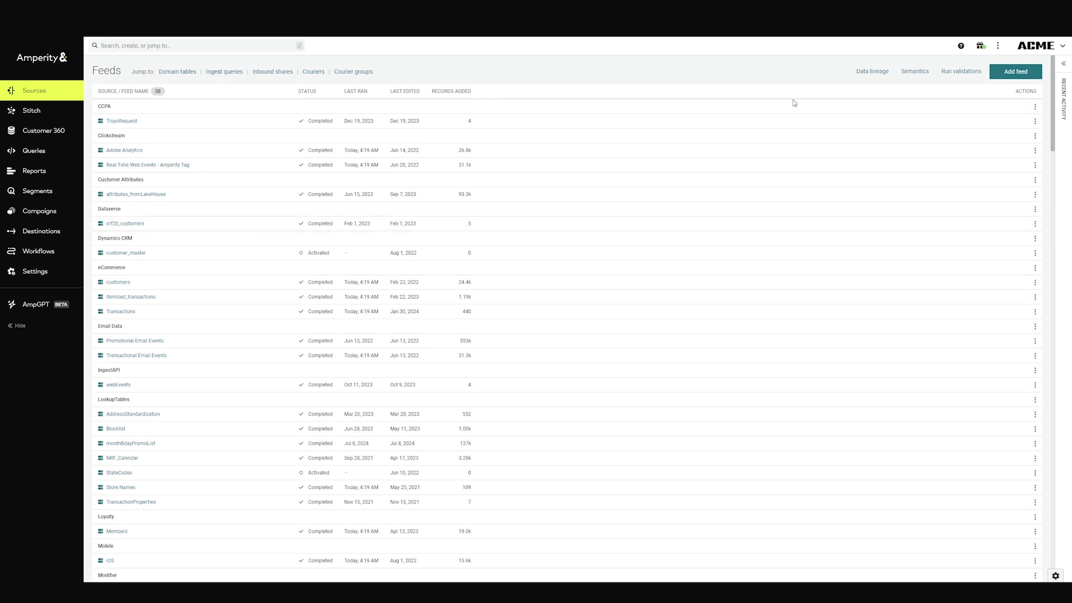
Expand the Recent Activity panel to see the latest workflow runs.
left_click(1063, 66)
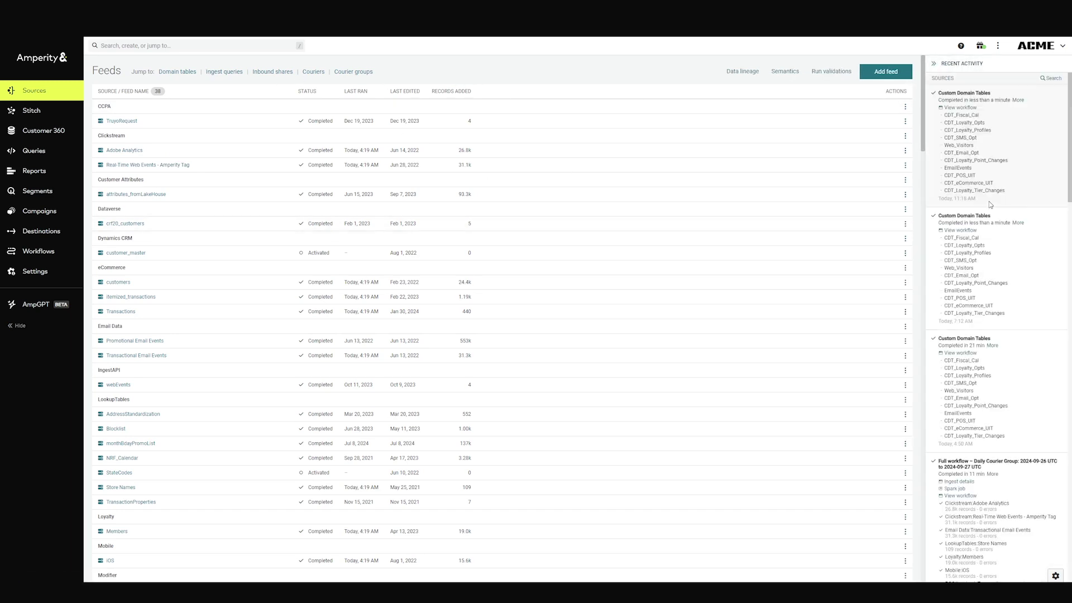
Start a new Snowflake courier from the Couriers list, beginning its name with 'N'.
left_click(313, 72)
left_click(872, 63)
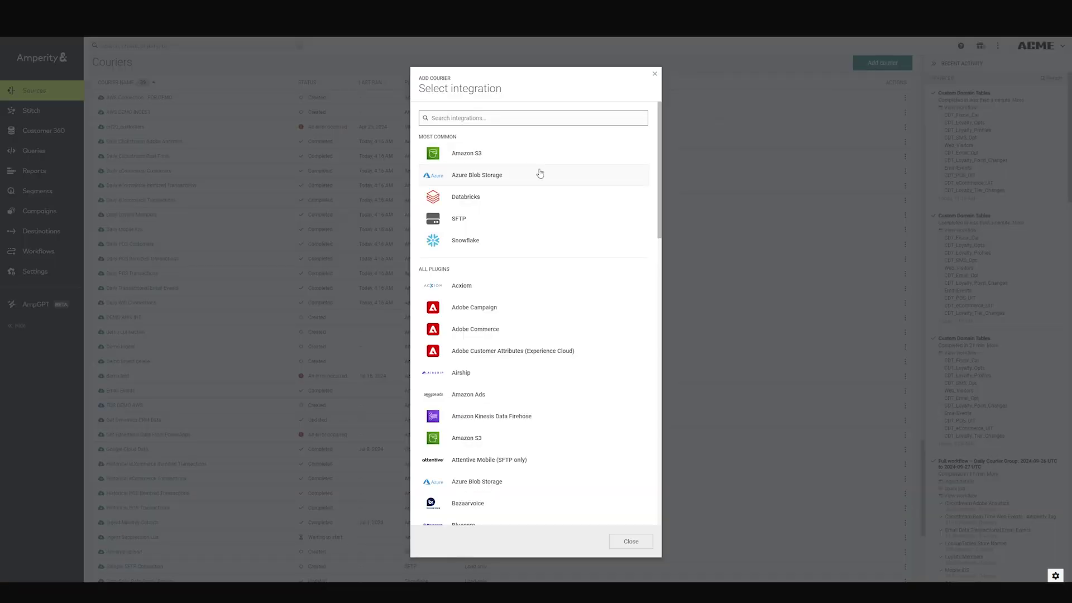
scroll(509, 270, "down", 2)
scroll(509, 271, "down", 10)
scroll(508, 273, "up", 8)
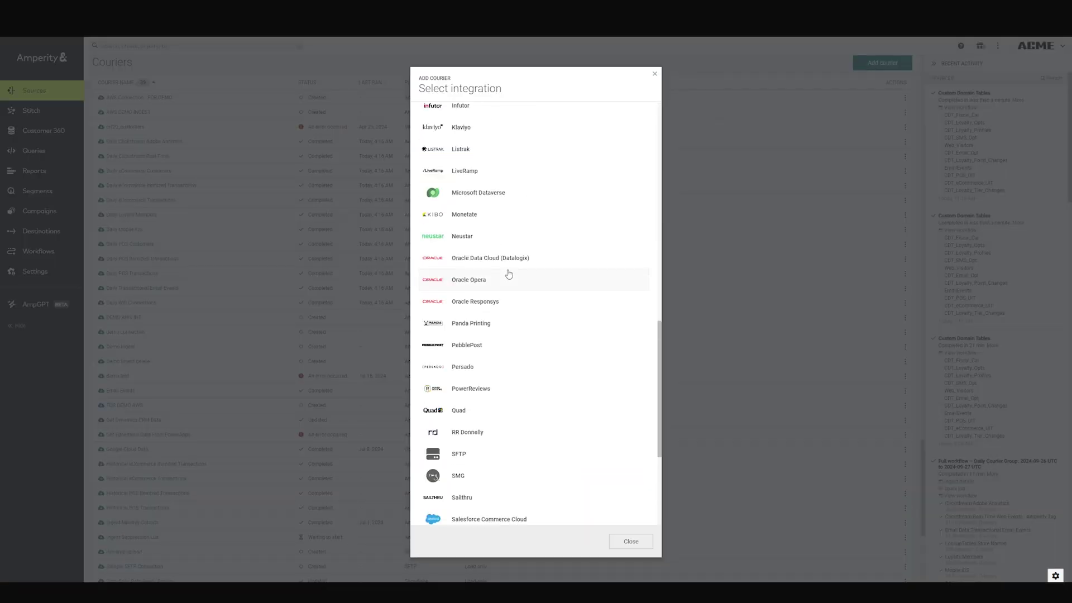
scroll(512, 275, "up", 4)
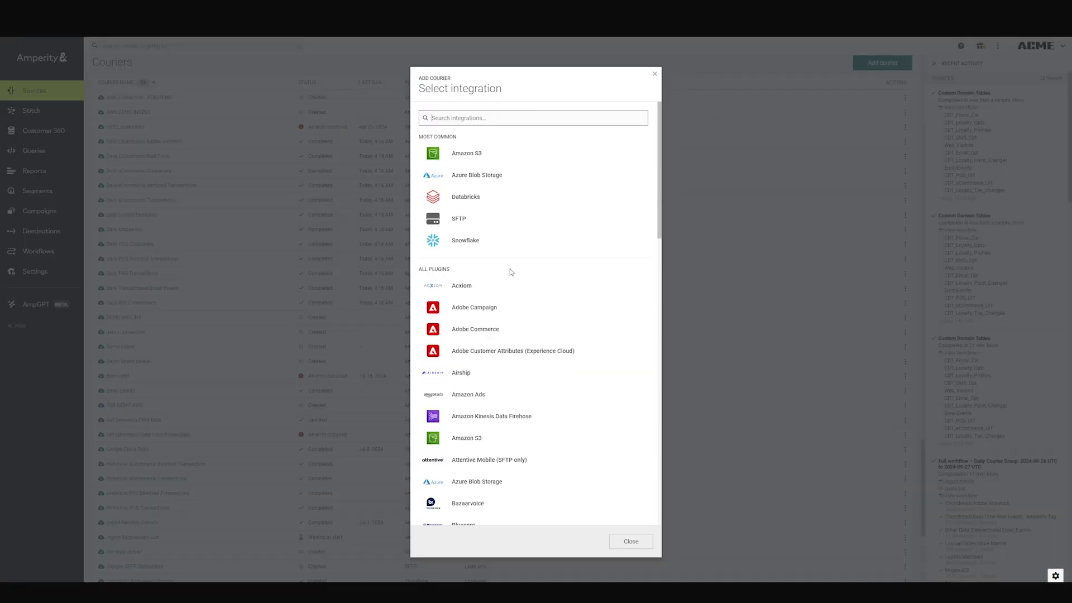
left_click(468, 243)
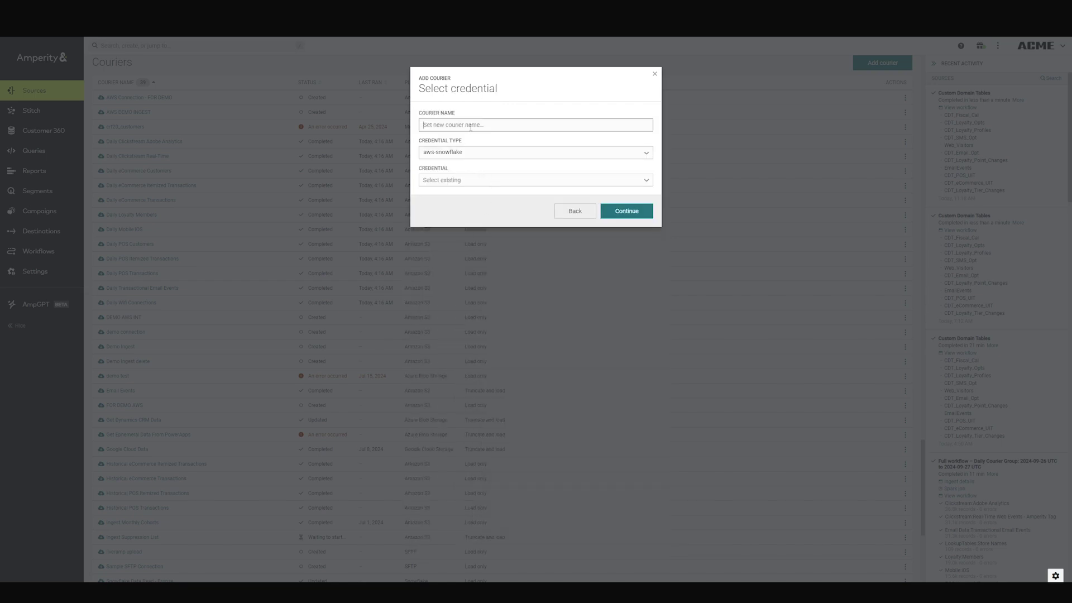
type("N")
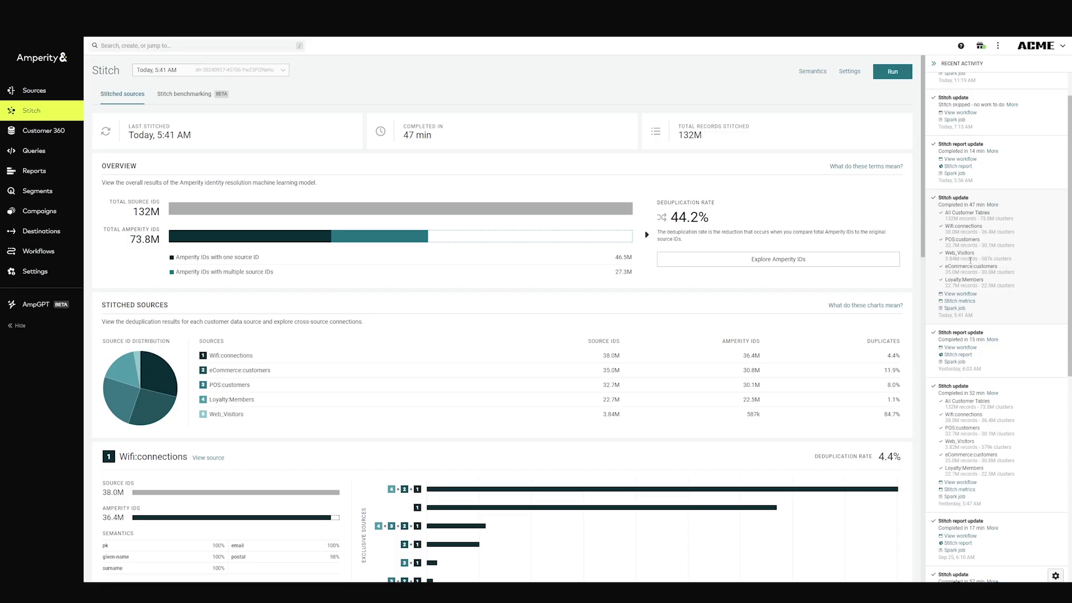
Inspect the 132M total records stitched figure on the Stitch results.
double_click(711, 136)
left_click(686, 165)
scroll(489, 259, "down", 2)
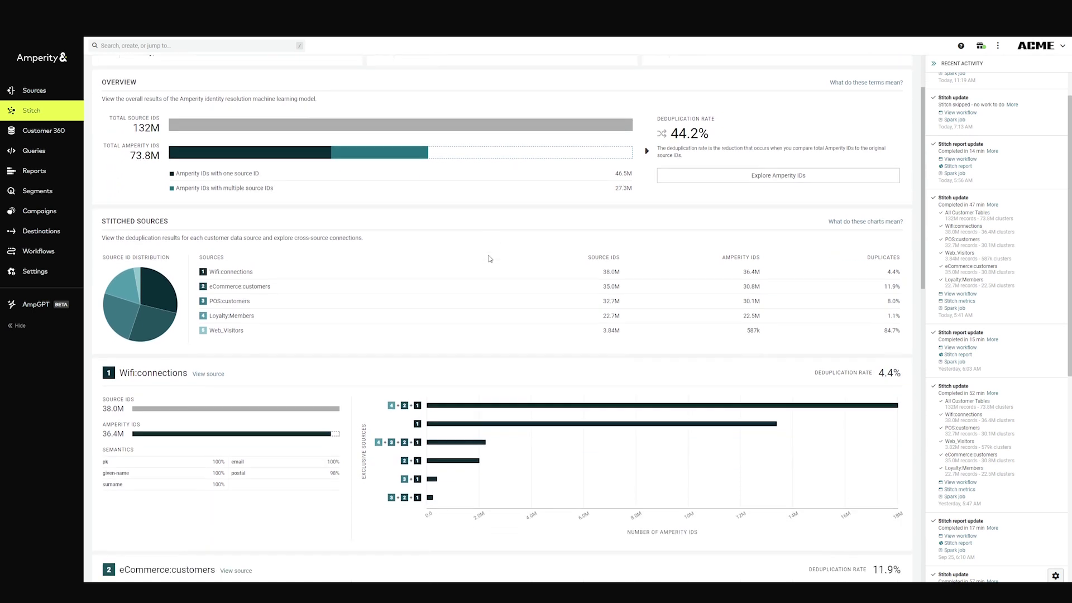
scroll(490, 259, "up", 2)
Check the Stitch benchmarking results, then review the stitched sources' duplicate-rate charts.
left_click(187, 94)
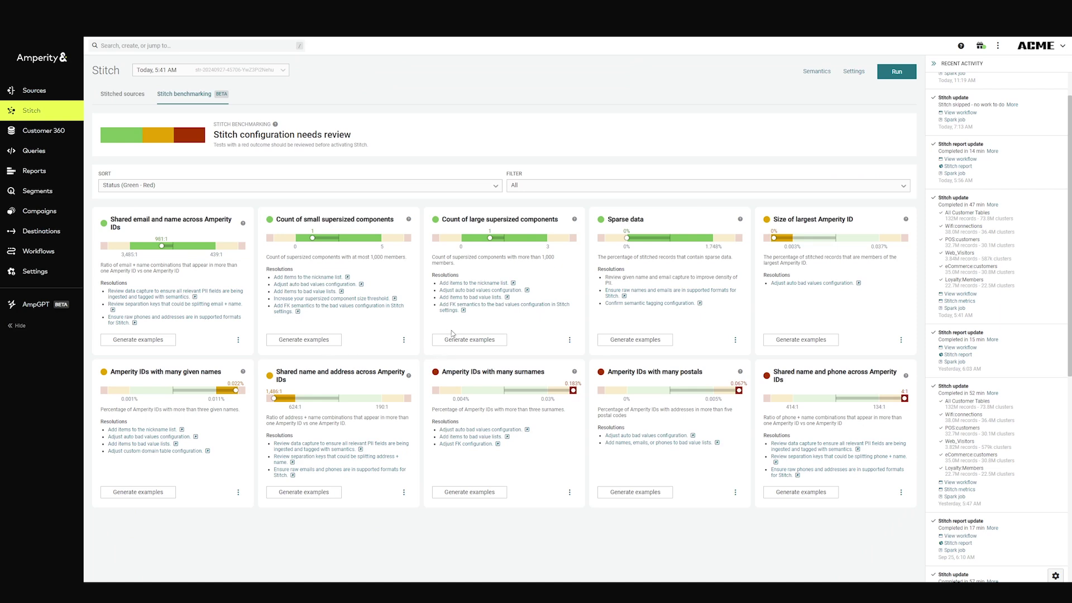
left_click(123, 94)
scroll(515, 348, "down", 1)
scroll(515, 347, "down", 2)
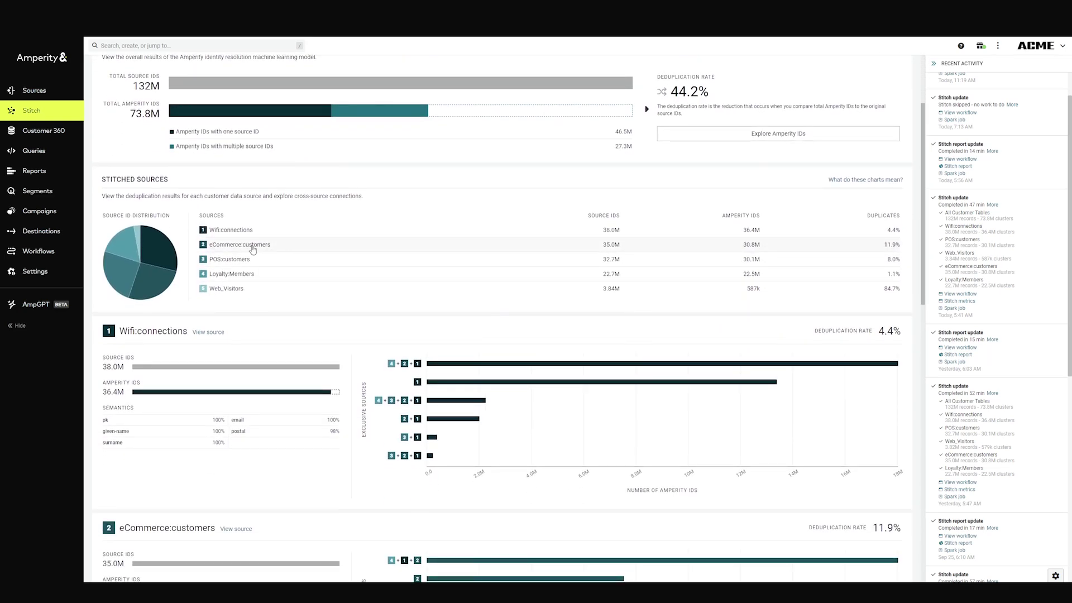
scroll(254, 249, "down", 5)
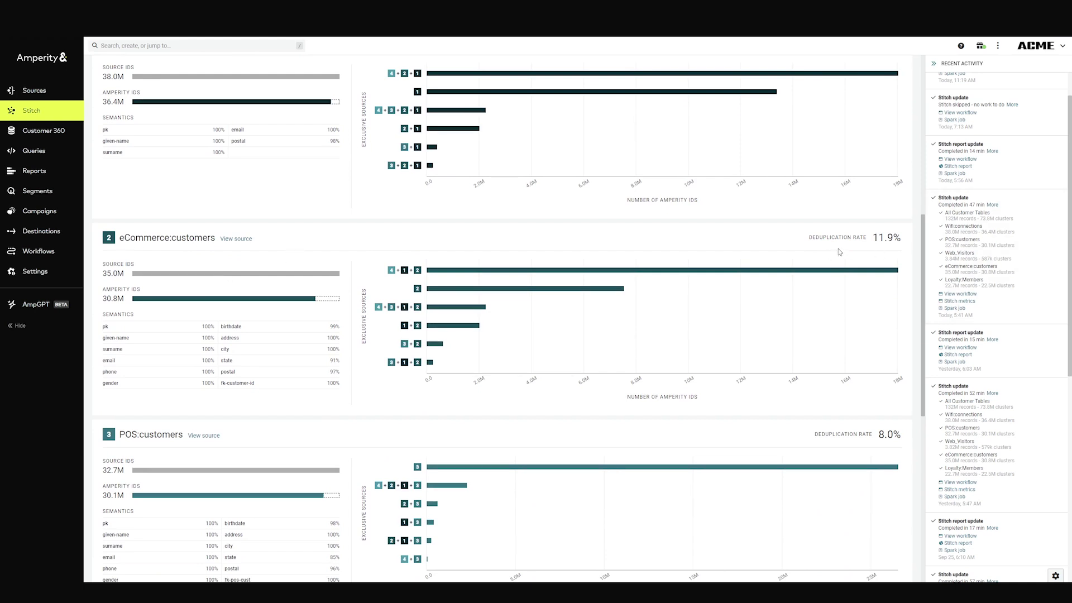
mouse_move(496, 274)
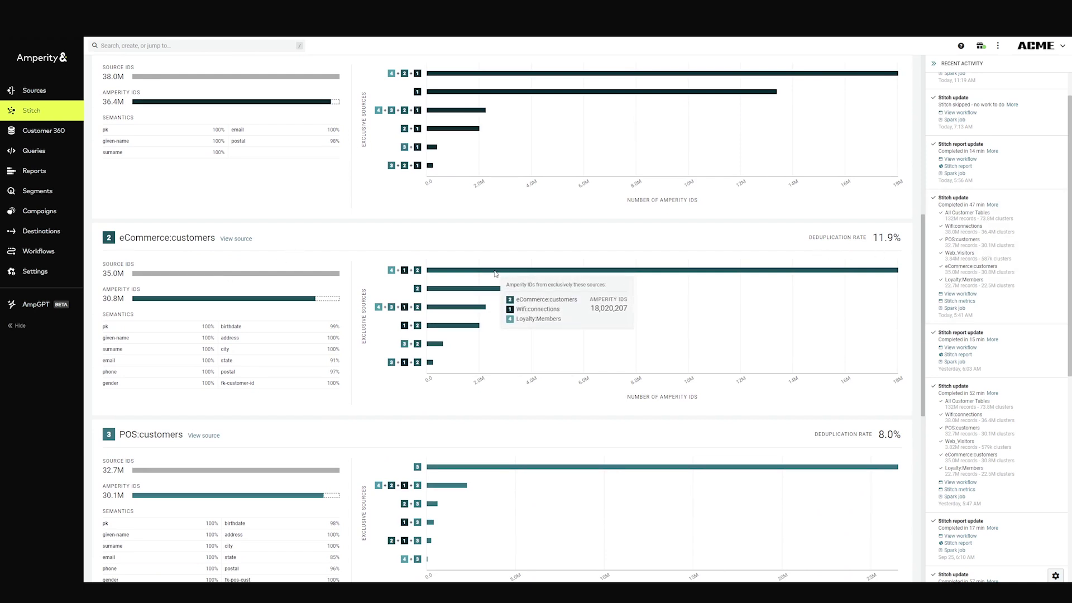
scroll(495, 271, "up", 7)
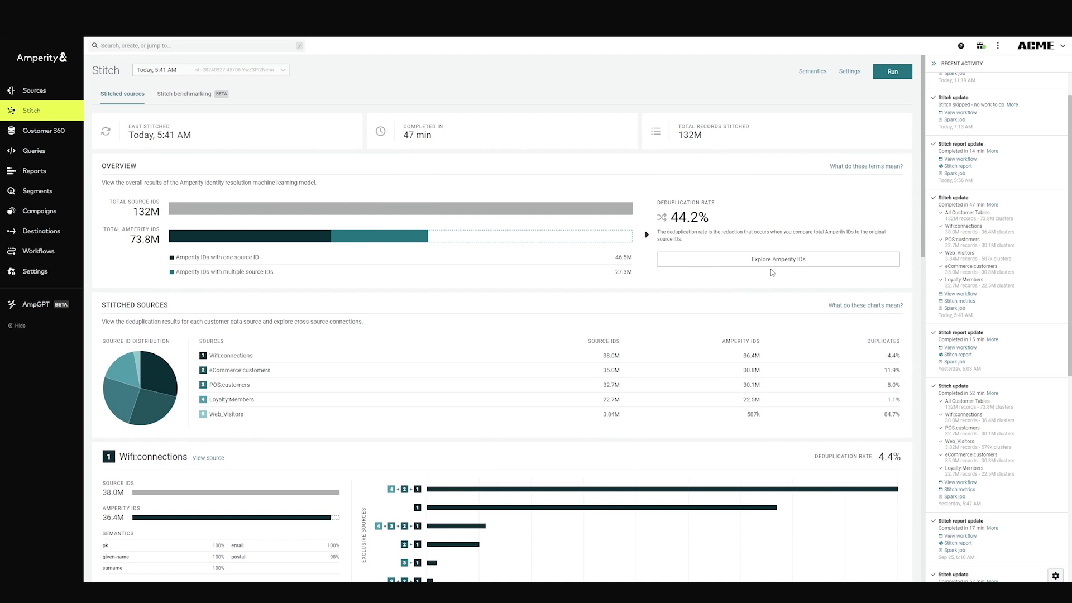
Explore sample Amperity IDs, viewing a customer's cluster graph and then its stitched records.
left_click(771, 262)
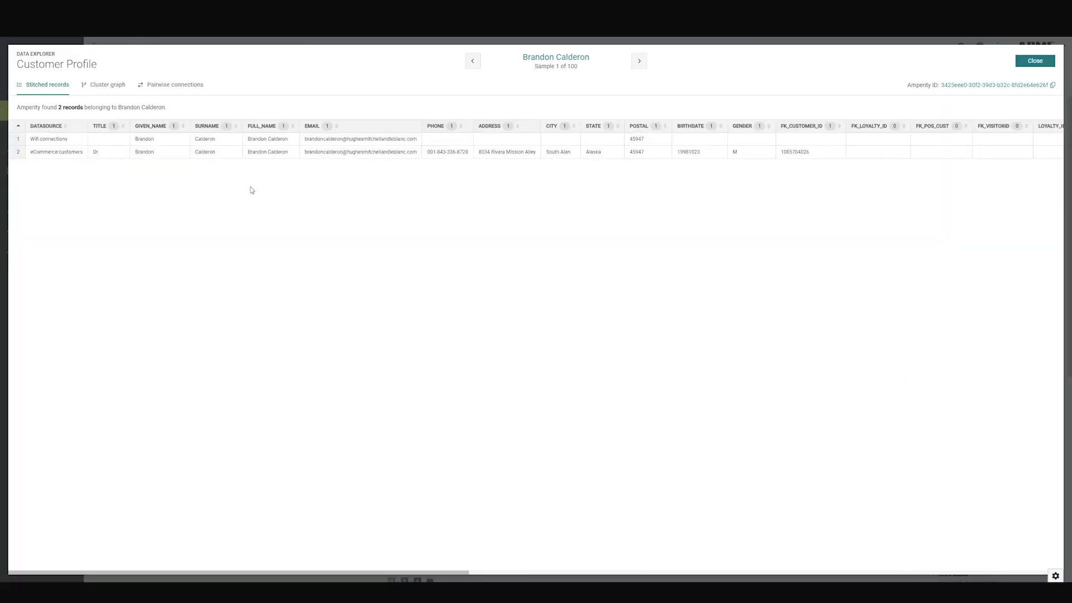
left_click(114, 86)
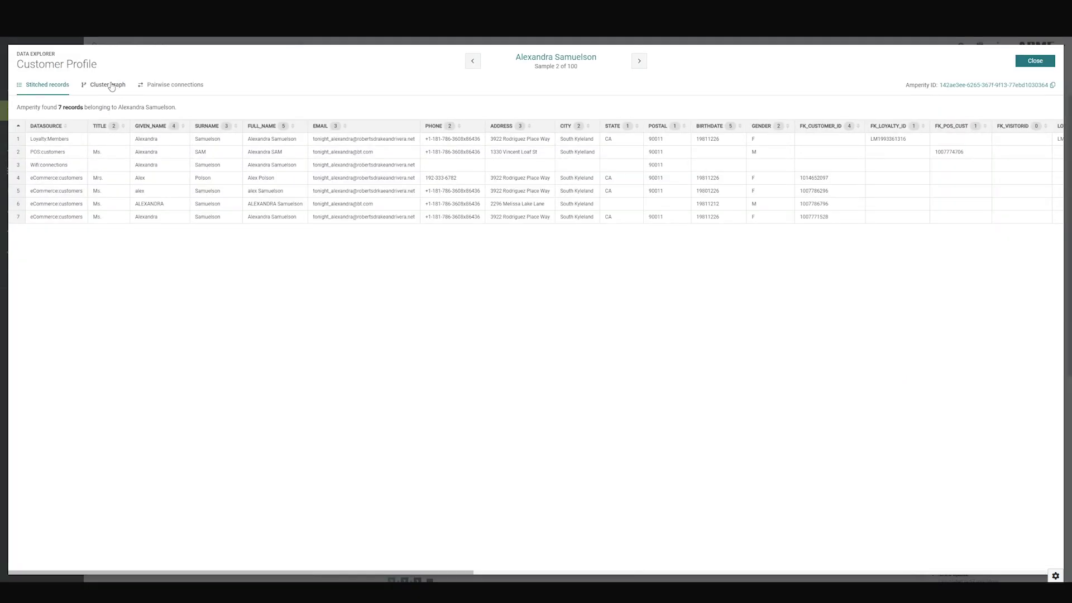
left_click(54, 87)
left_click(109, 87)
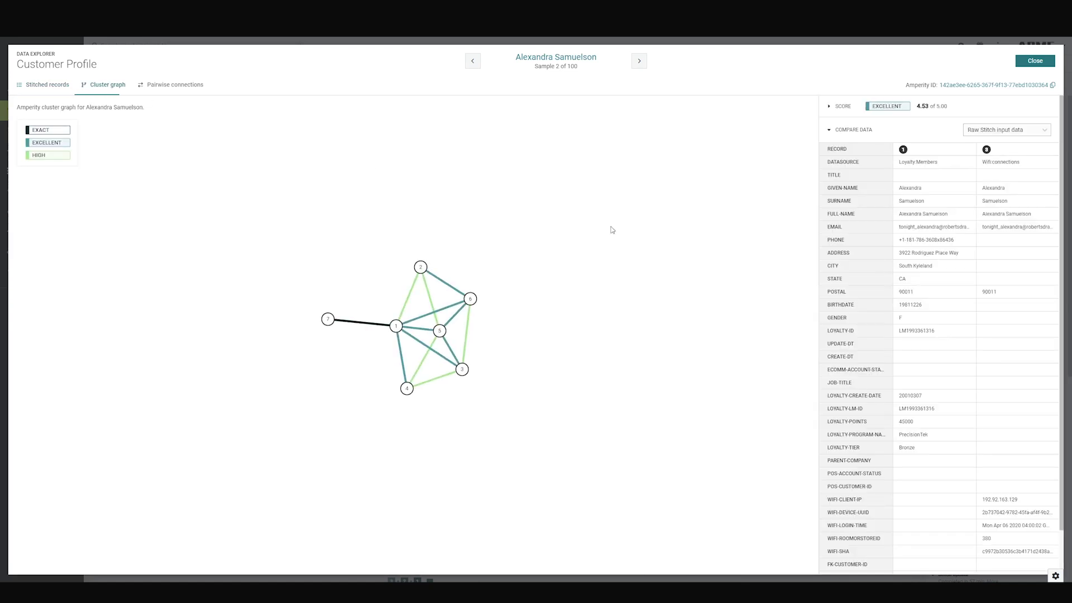
left_click(828, 108)
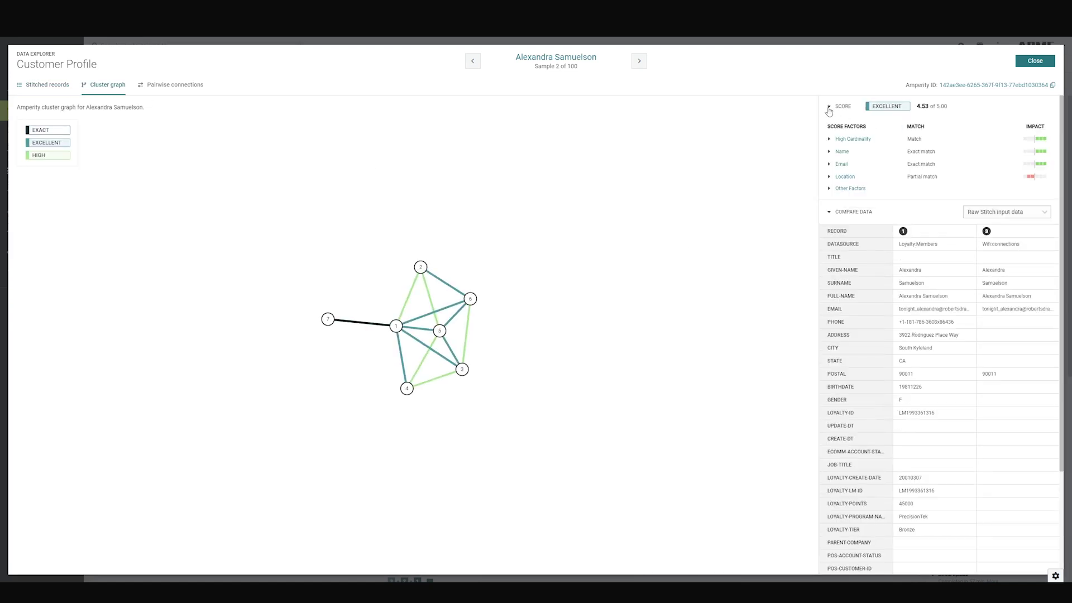
left_click(406, 301)
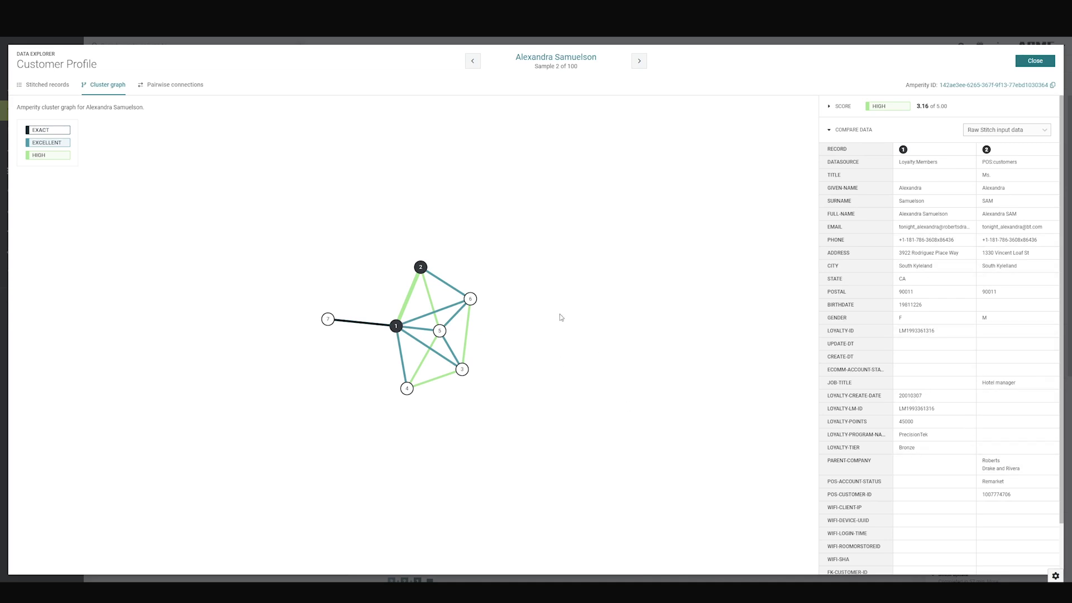
left_click(46, 85)
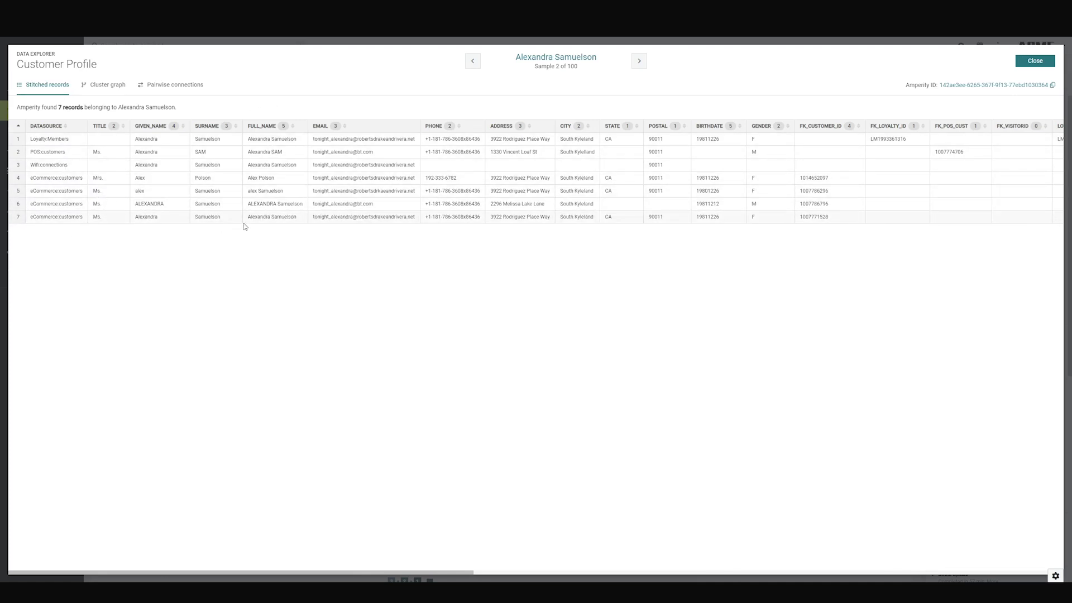
Close the data explorer and list the Customer 360 databases.
left_click(1028, 65)
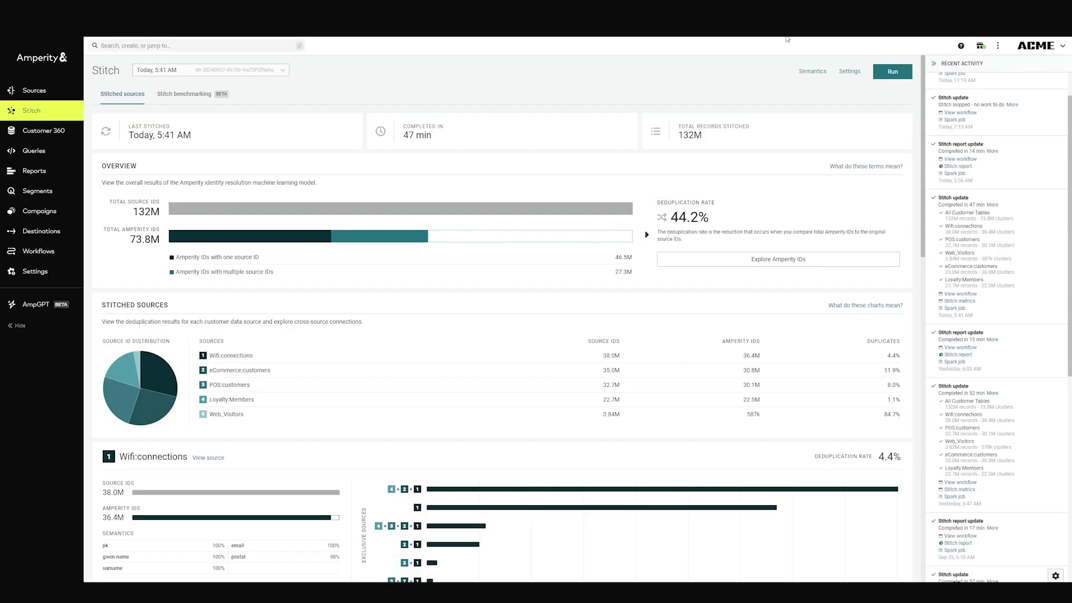
left_click(35, 131)
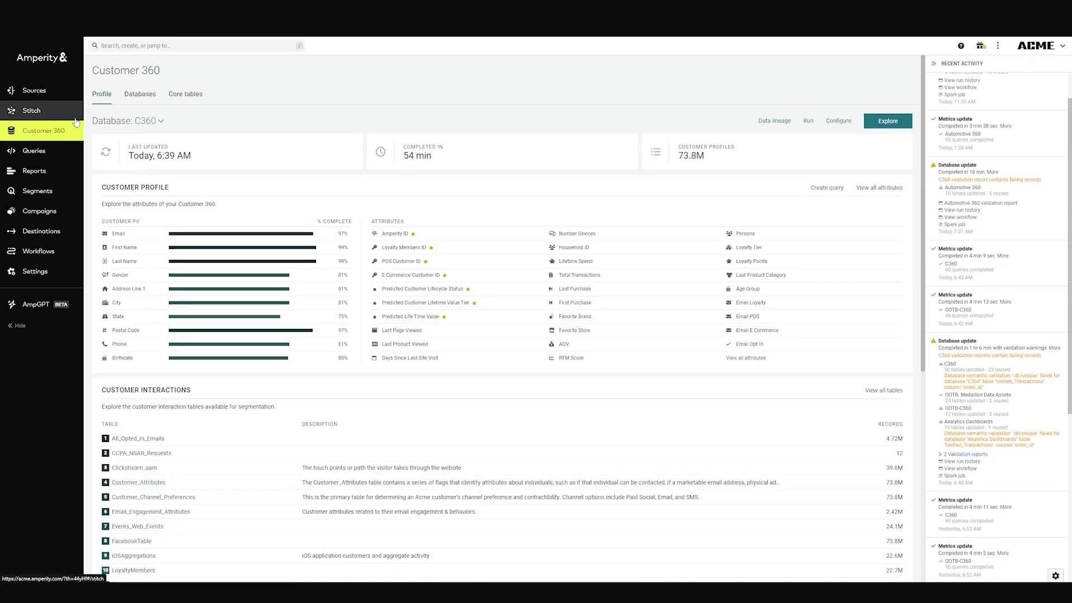
left_click(140, 94)
Create an admin-only database named 'My Example' from the Customer 360 template.
left_click(876, 120)
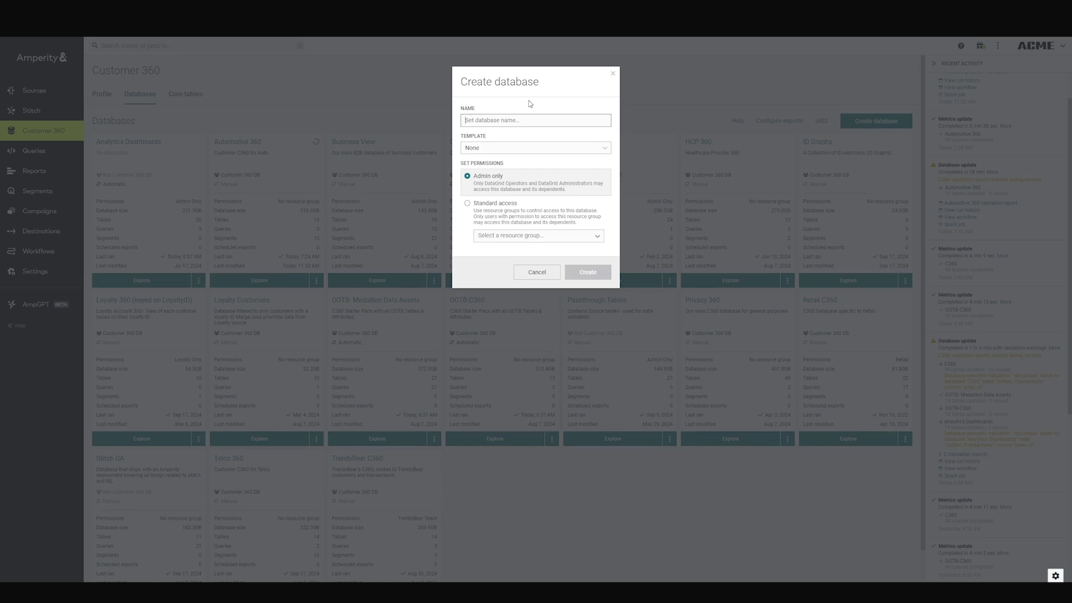
left_click(514, 148)
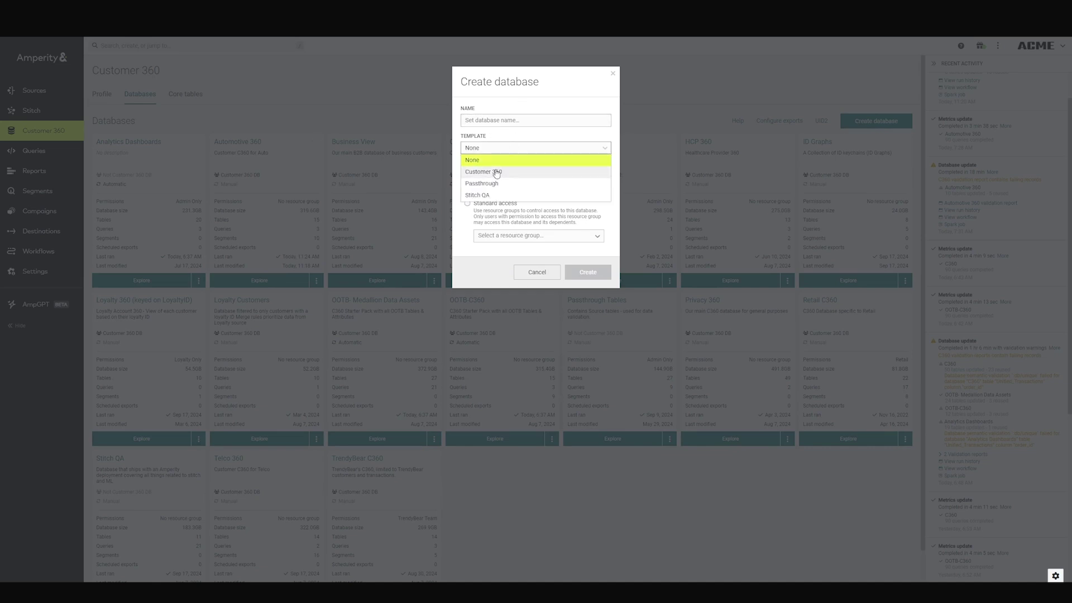
left_click(496, 173)
left_click(494, 121)
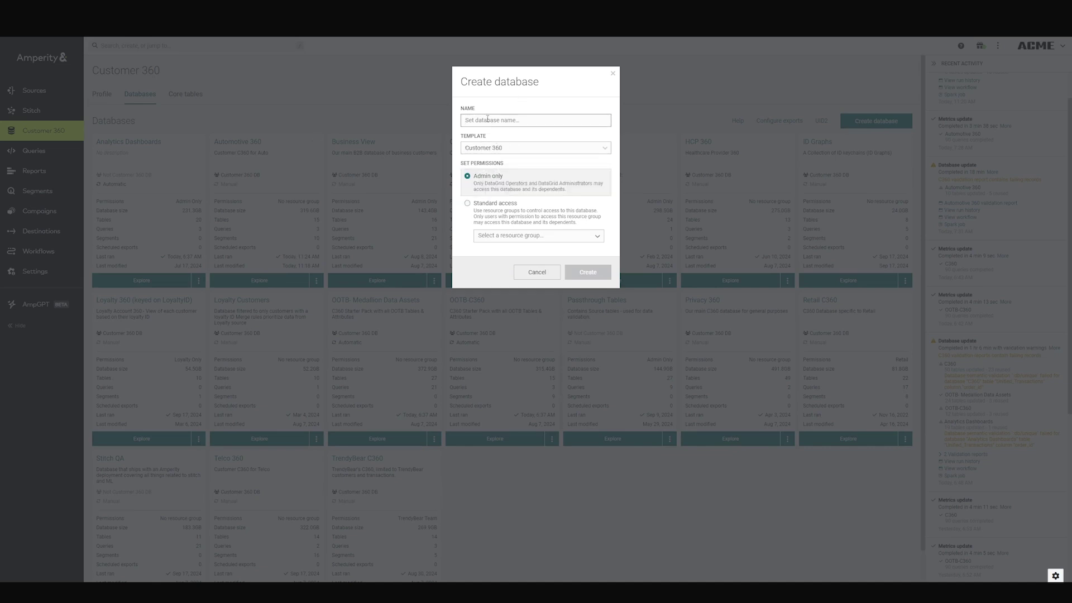
type("My Example")
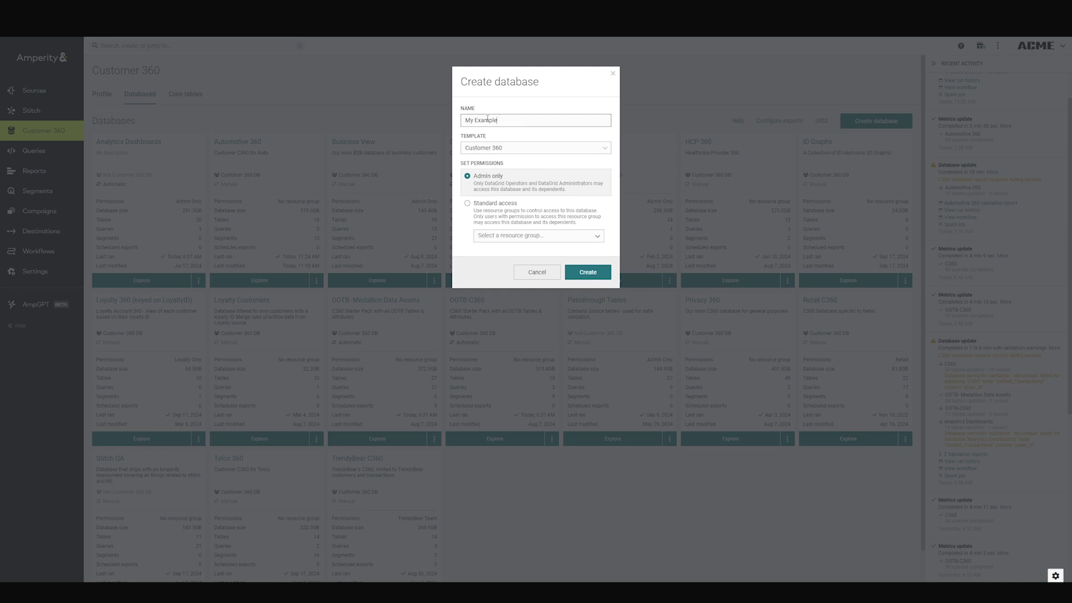
left_click(593, 276)
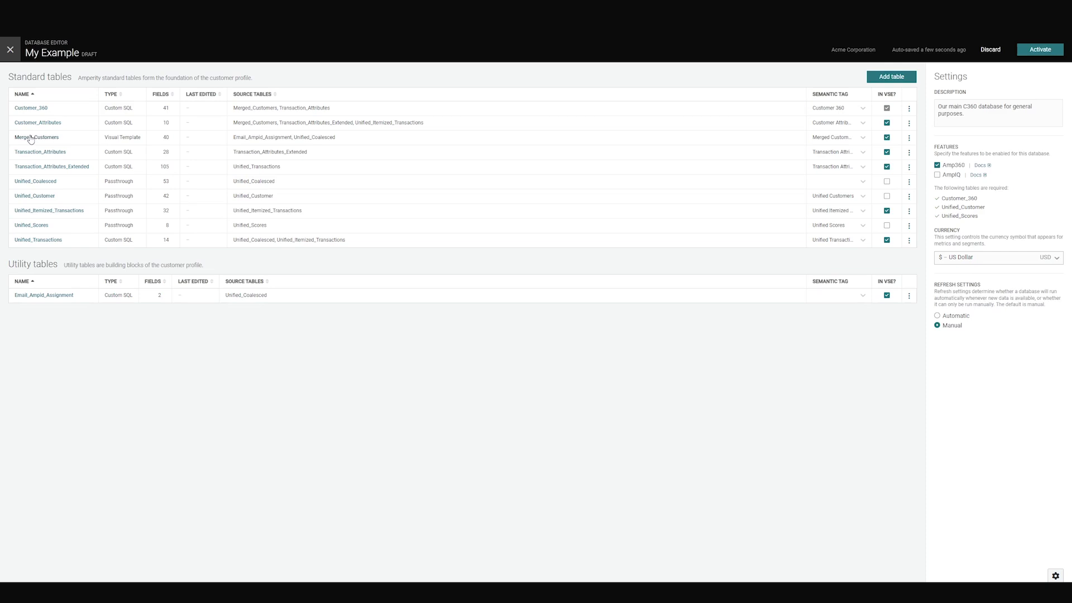
Look over the My Example draft's tables and view Customer_360's SQL definition.
mouse_move(31, 138)
mouse_move(39, 111)
mouse_move(42, 229)
left_click(32, 109)
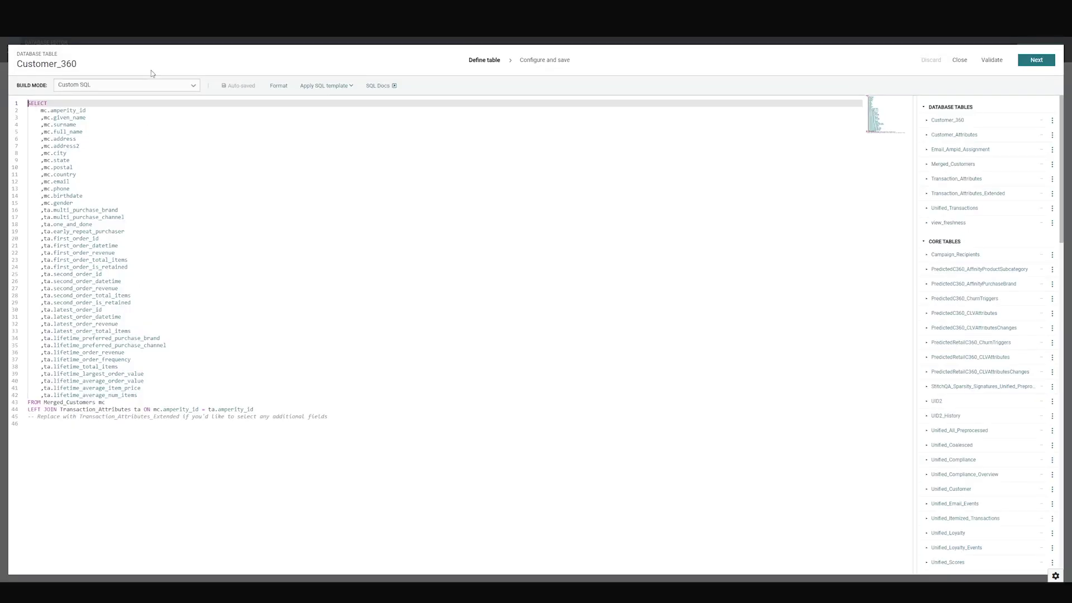
left_click(960, 61)
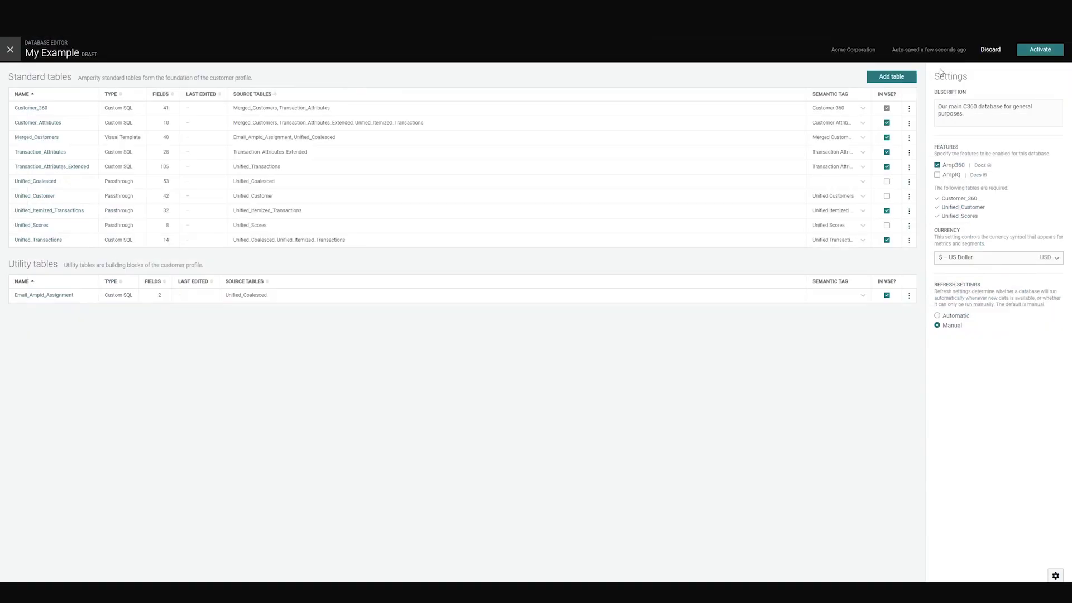
left_click(891, 77)
left_click(126, 85)
left_click(90, 117)
left_click(329, 85)
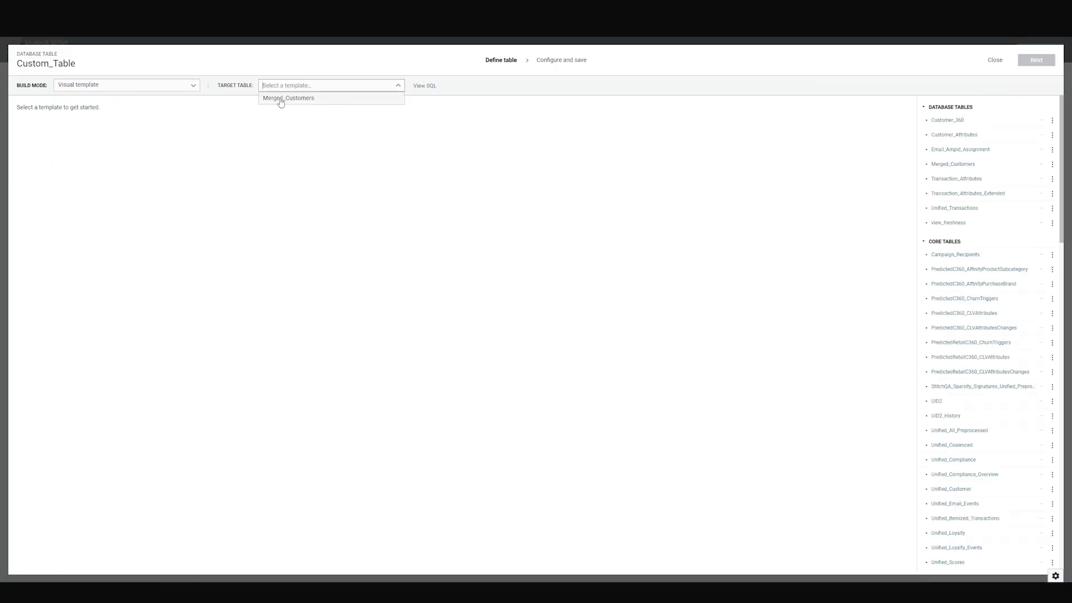
left_click(281, 99)
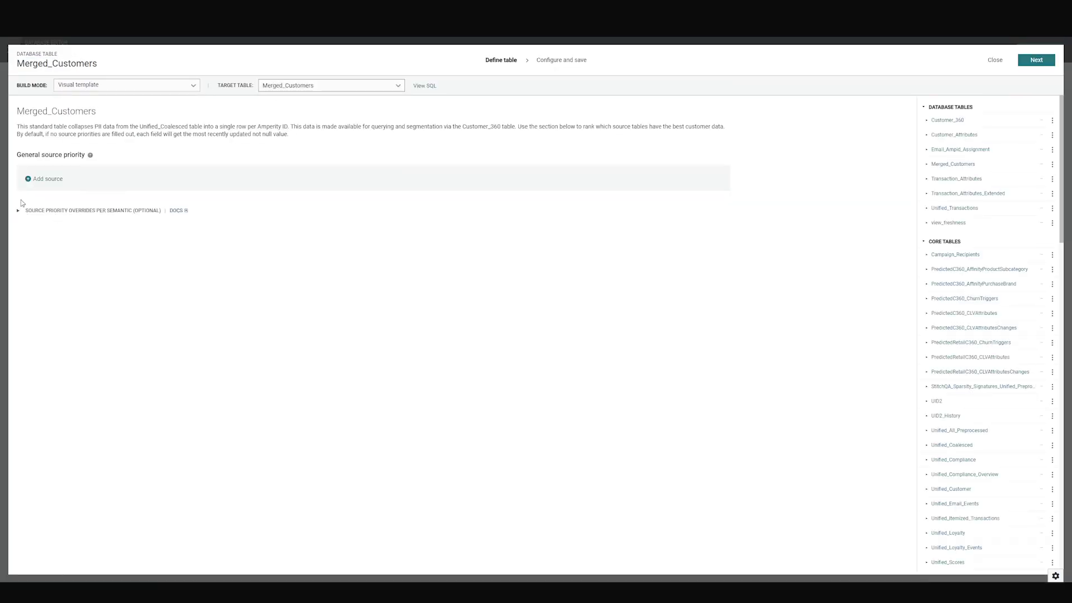
left_click(29, 179)
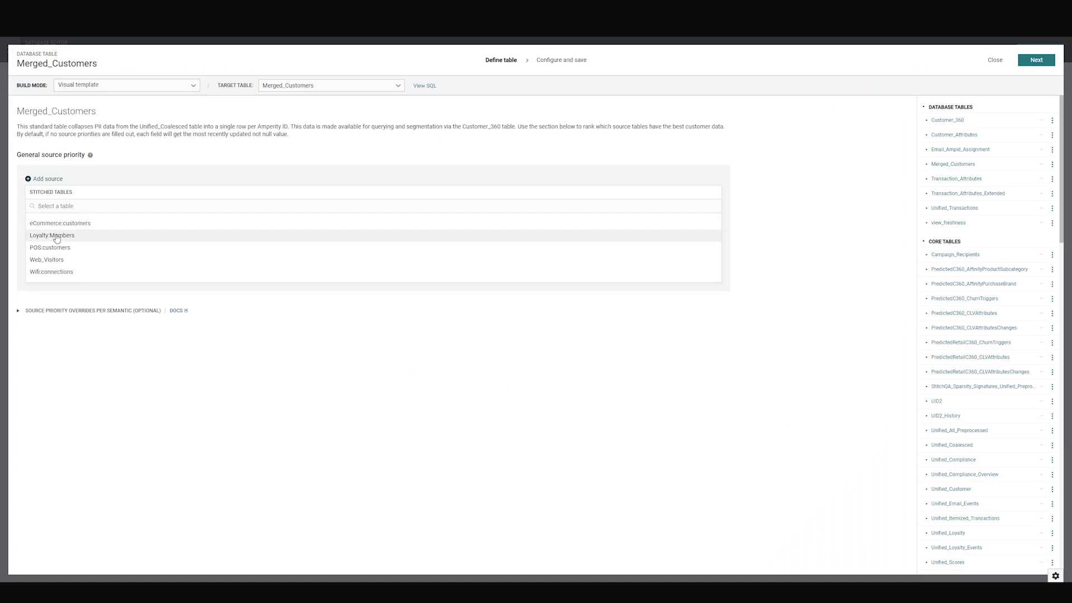
left_click(56, 237)
left_click(48, 197)
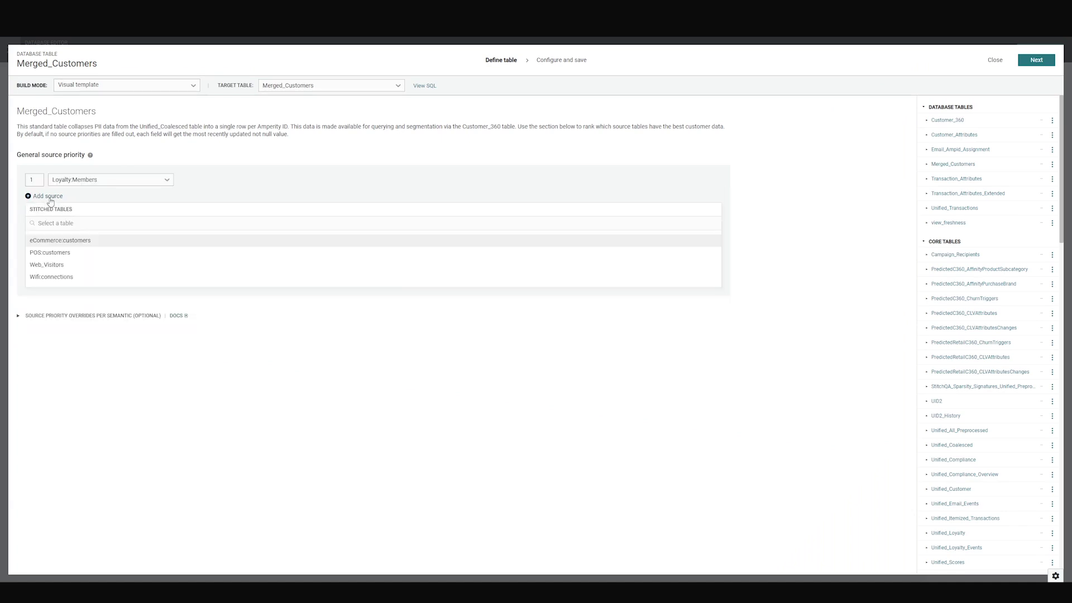
left_click(62, 242)
left_click(19, 247)
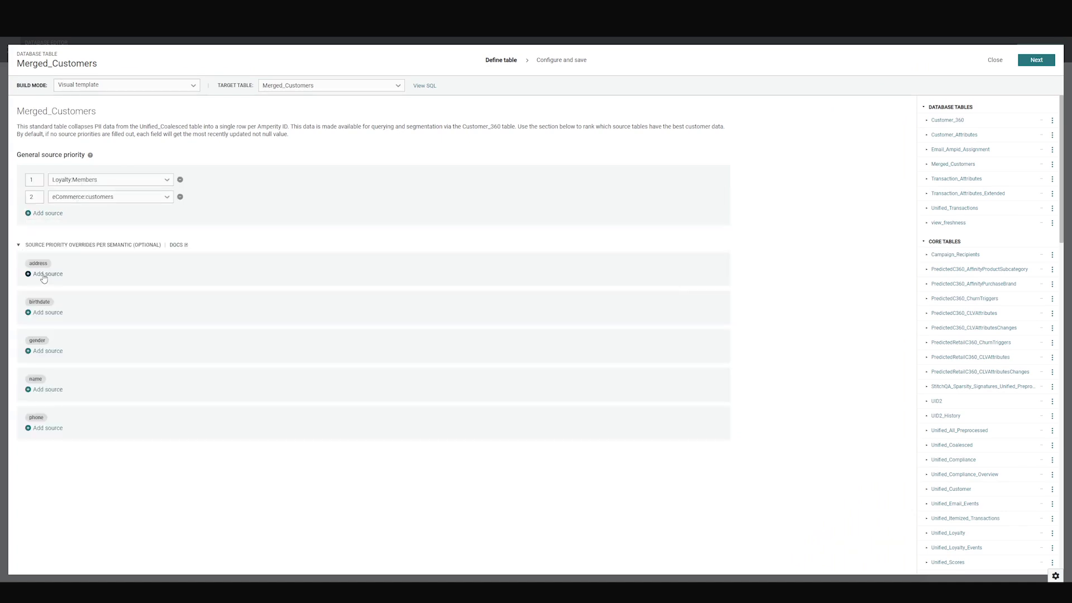
left_click(45, 274)
left_click(480, 494)
Close the table editor and discard the My Example draft database.
left_click(996, 61)
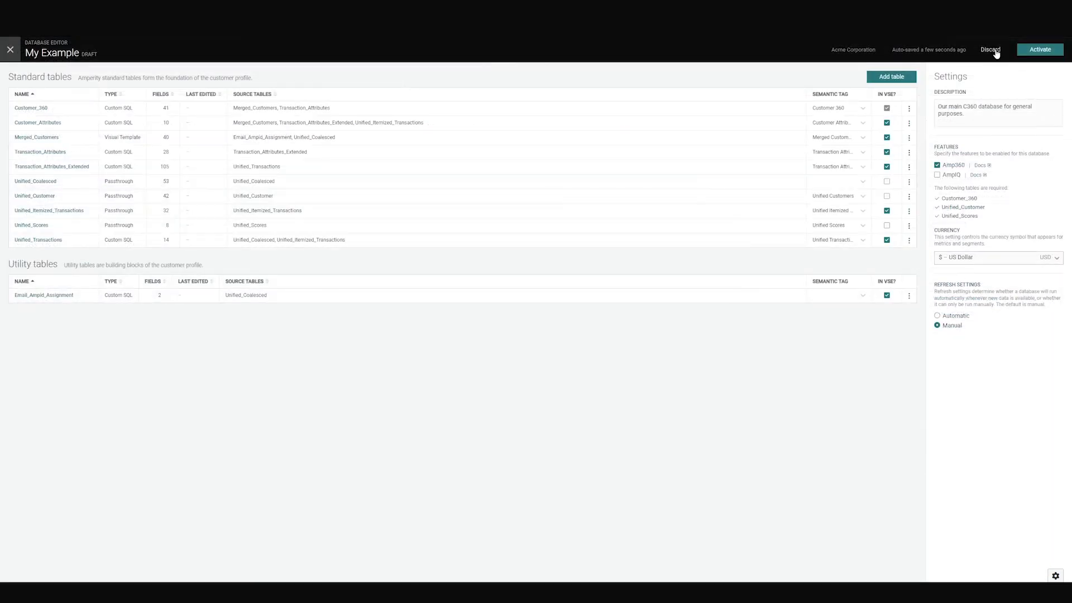
left_click(991, 50)
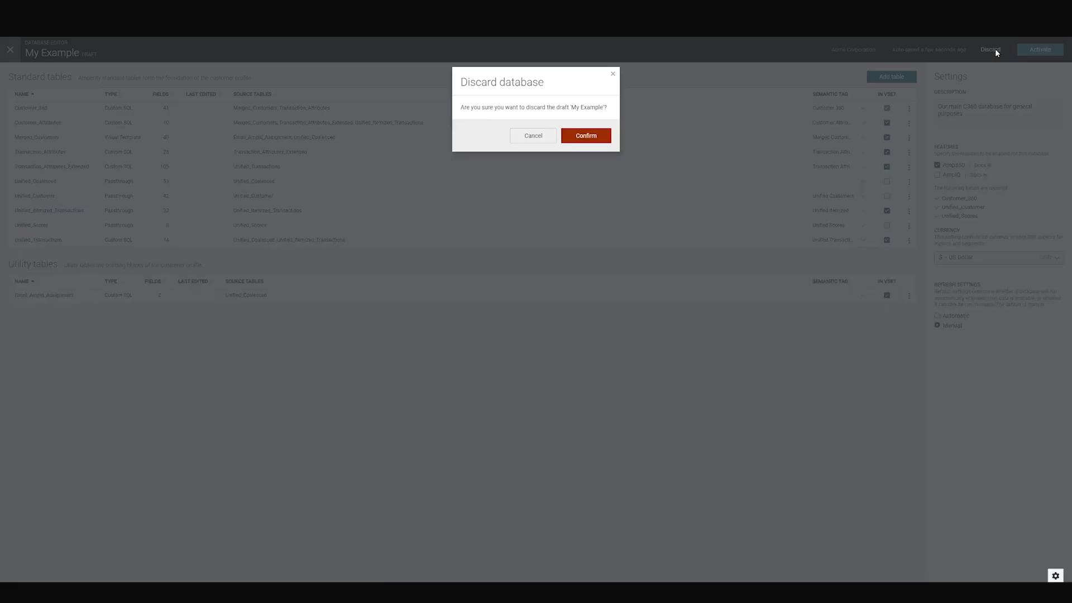
left_click(579, 138)
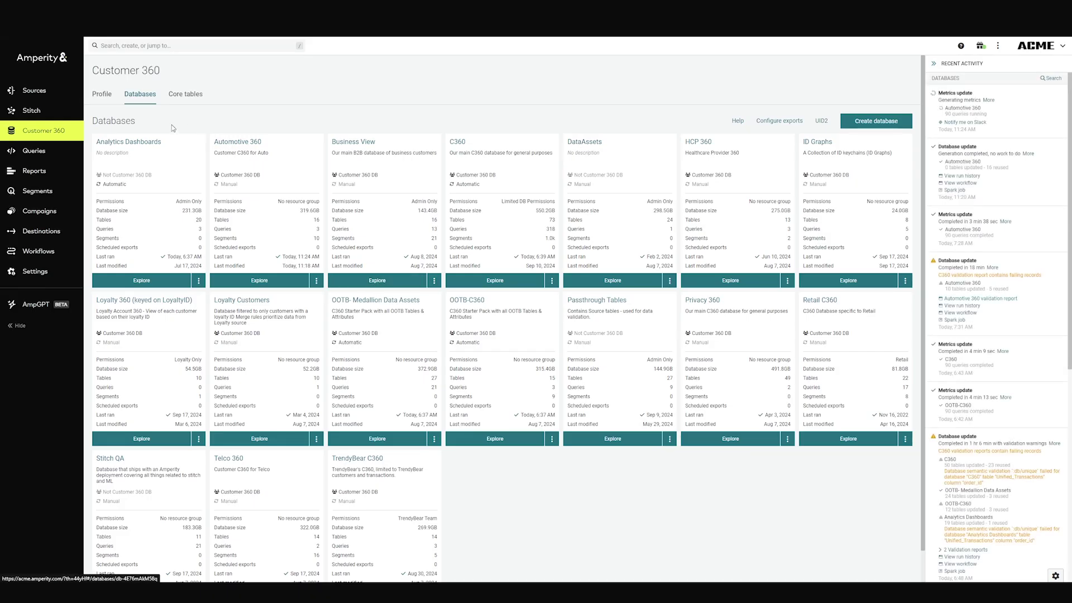
Start an empty SQL query with the AI Assistant panel, discard it, and go to Segments.
left_click(495, 280)
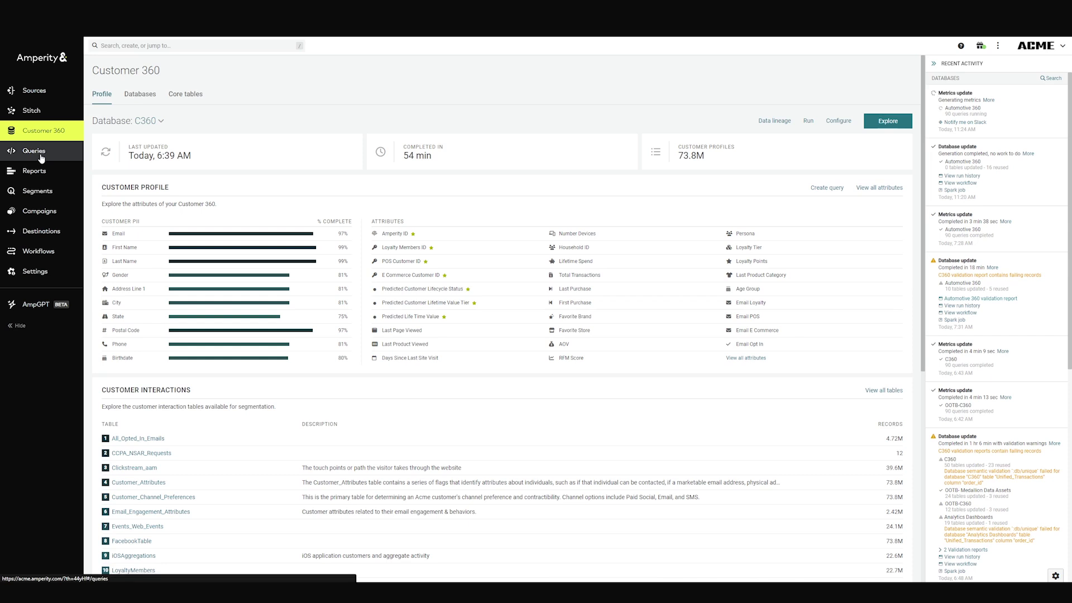
left_click(880, 72)
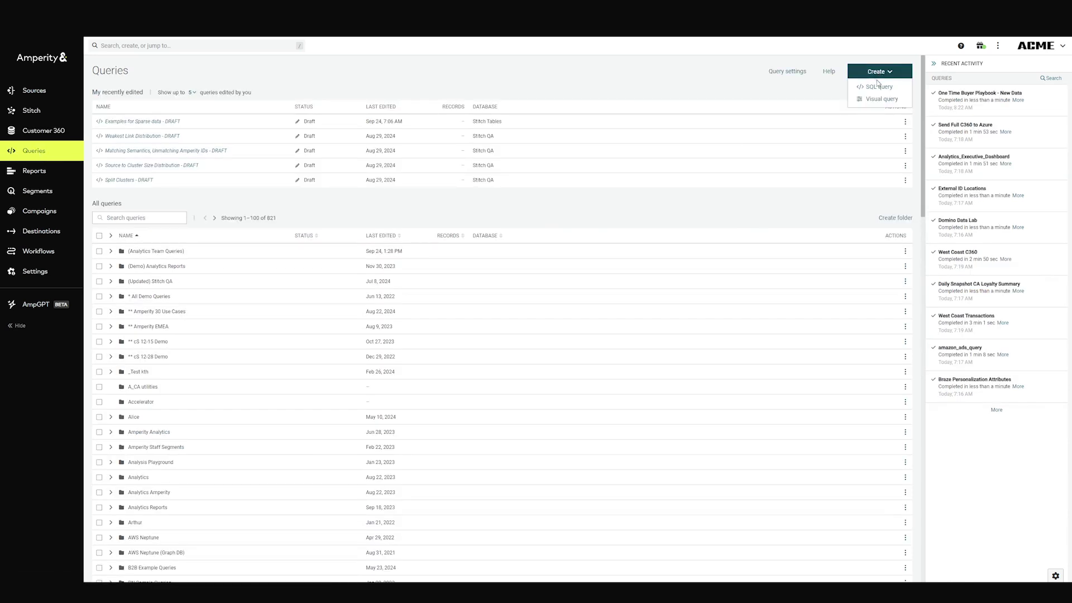
left_click(871, 89)
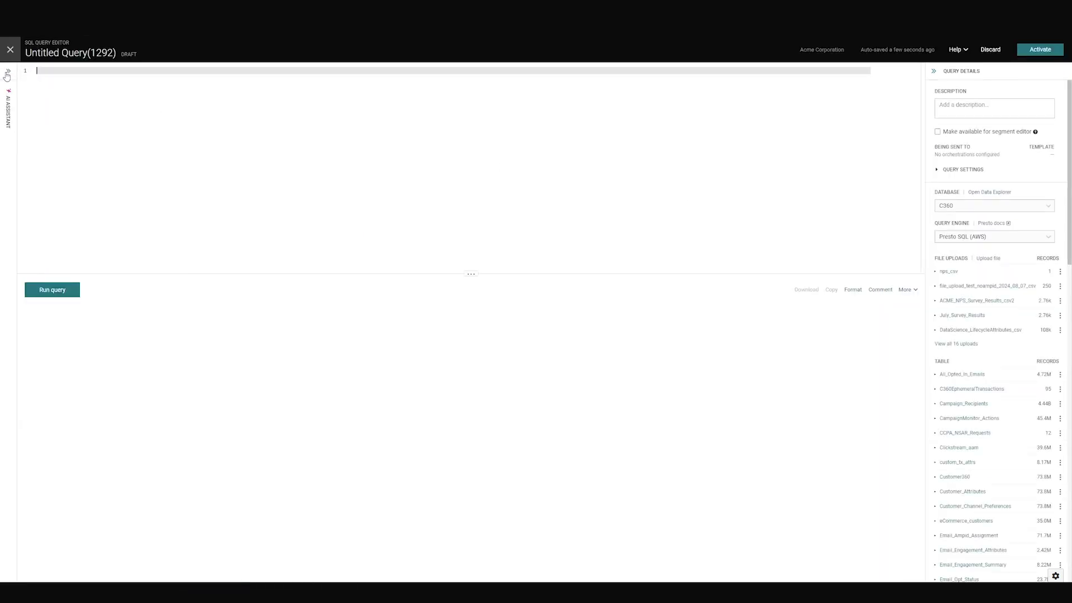
left_click(8, 74)
scroll(1019, 427, "down", 3)
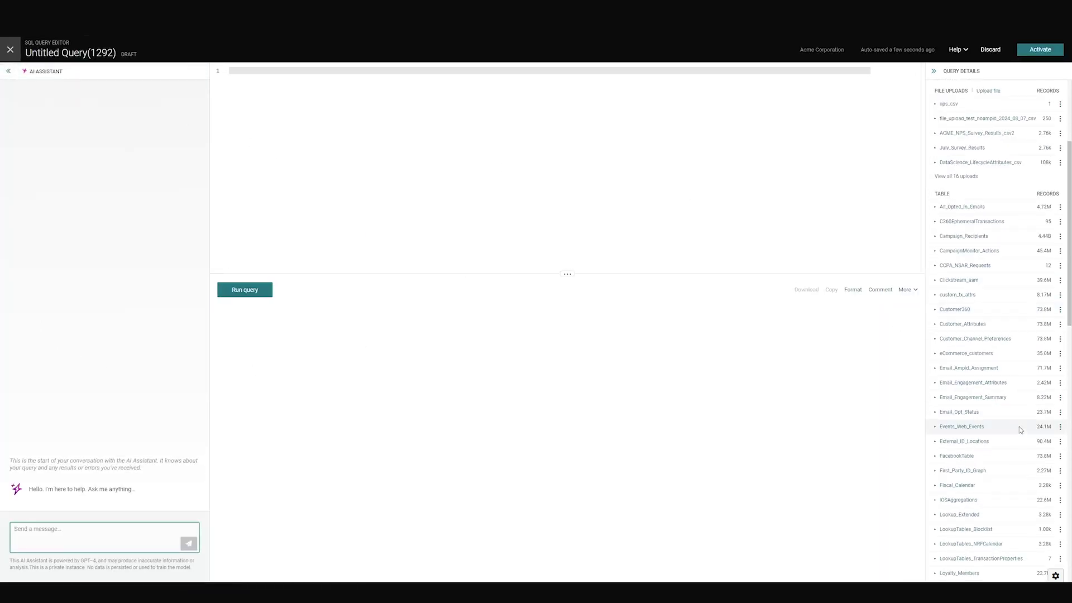
left_click(999, 58)
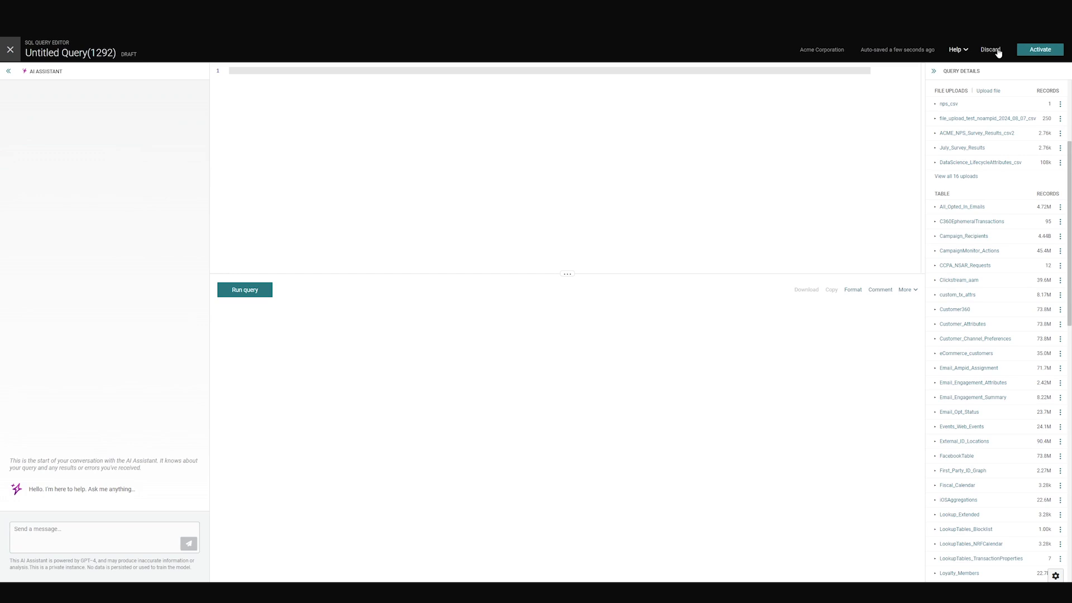
left_click(998, 53)
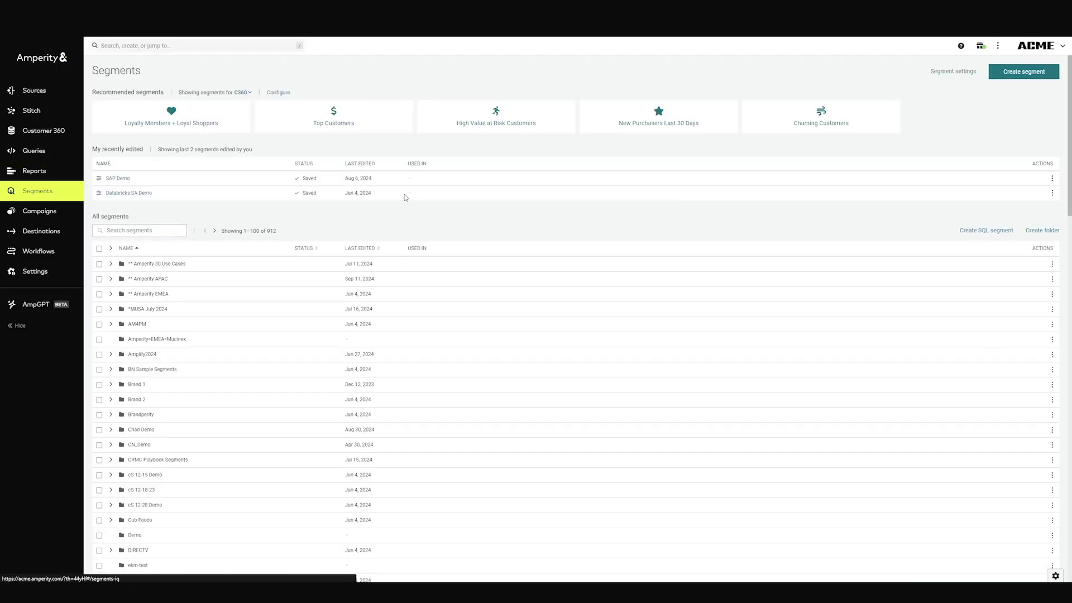
Open the Loyalty Members + Loyal Shoppers segment and chart its revenue over time.
left_click(190, 124)
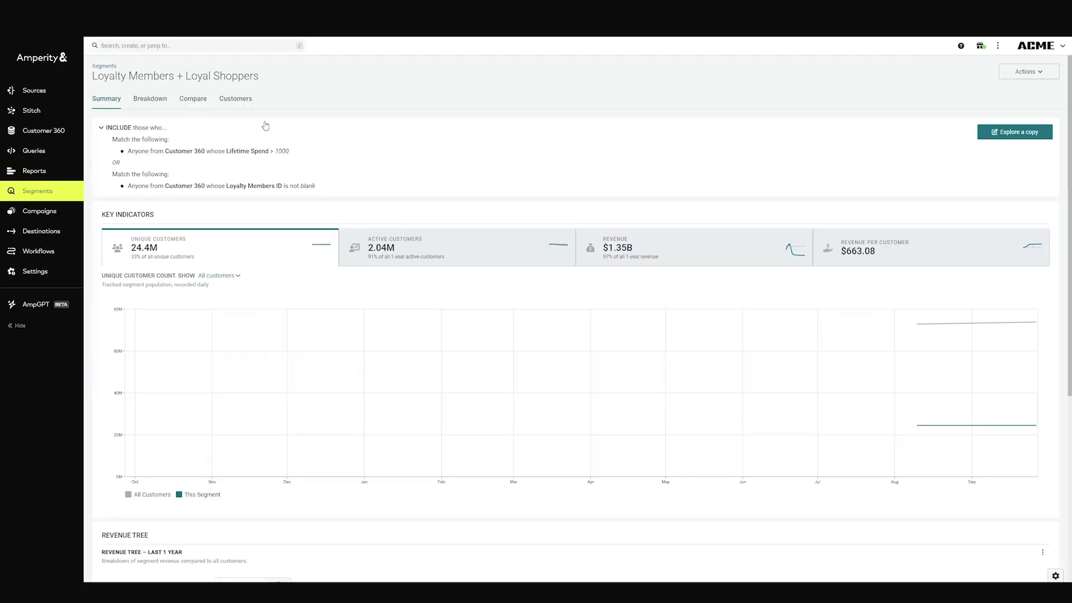
left_click(624, 254)
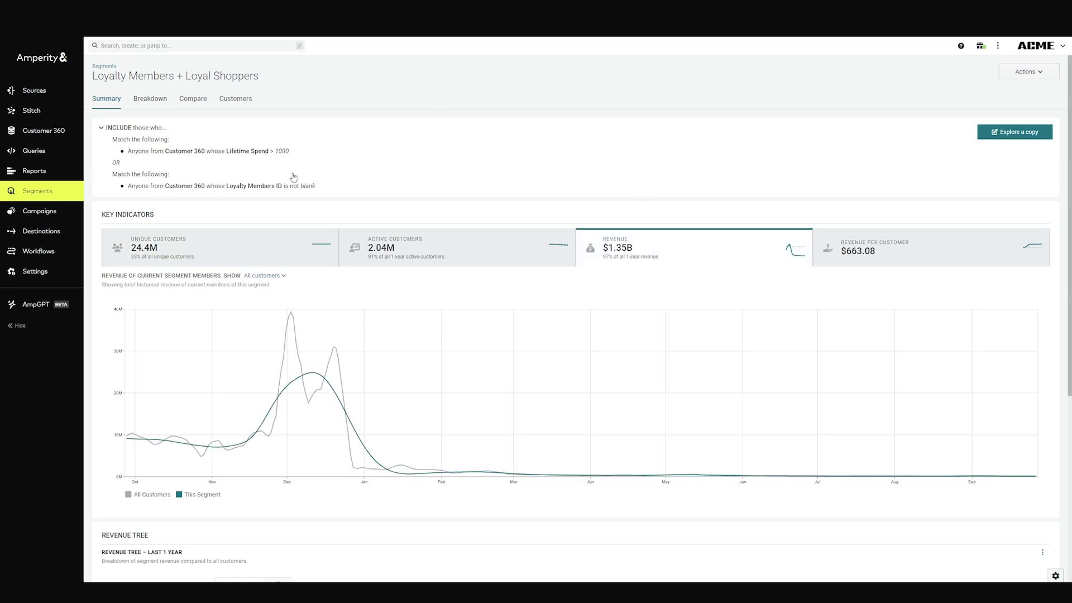
scroll(406, 192, "down", 4)
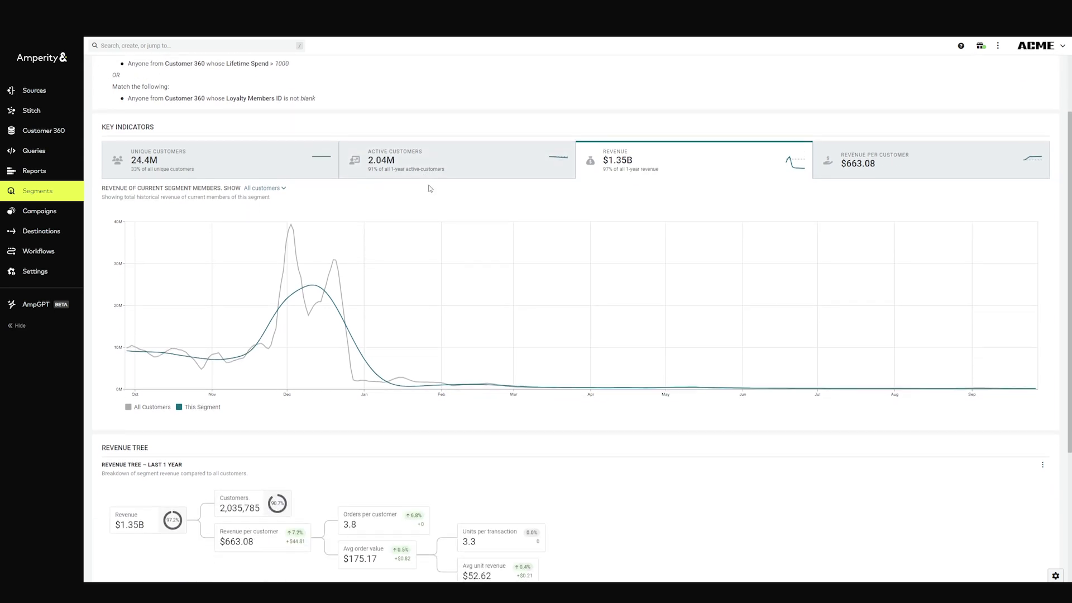
scroll(581, 237, "down", 2)
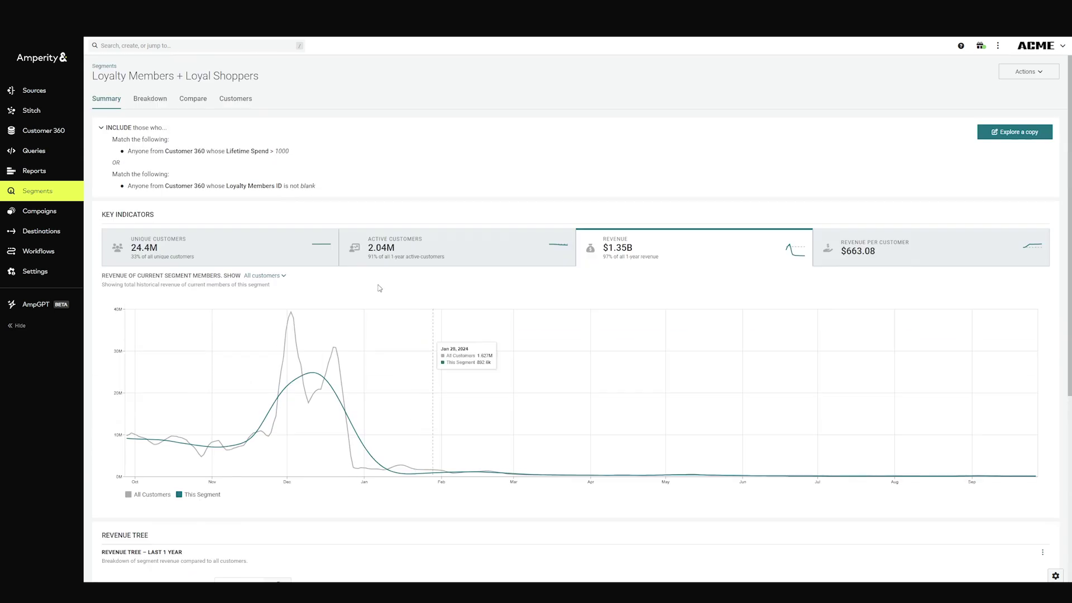
Review the segment's gender, state and age-group breakdown against other customers.
left_click(149, 100)
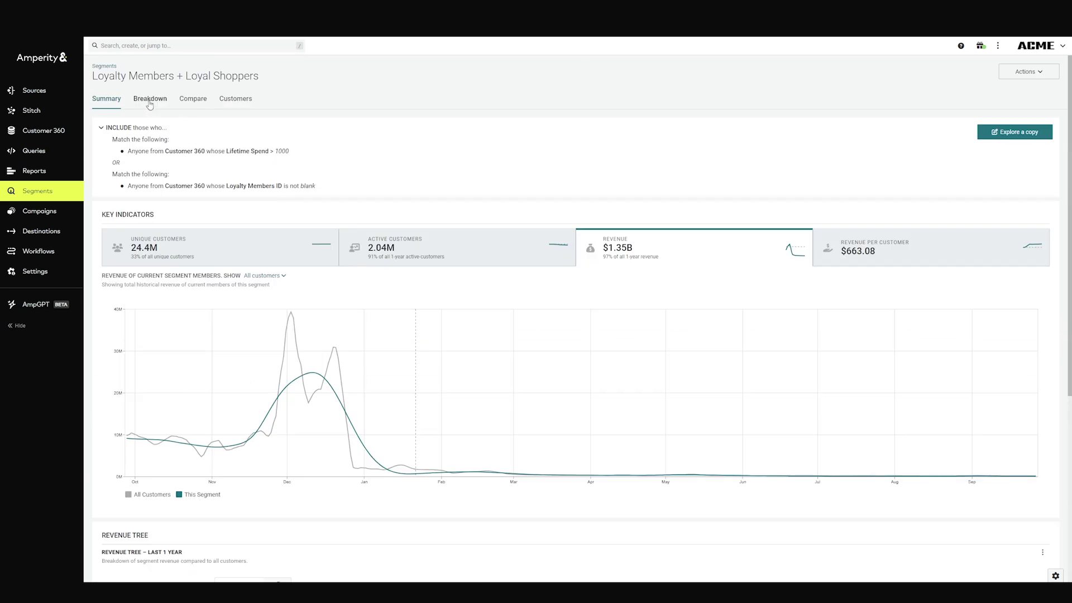
scroll(832, 218, "down", 2)
scroll(838, 331, "down", 3)
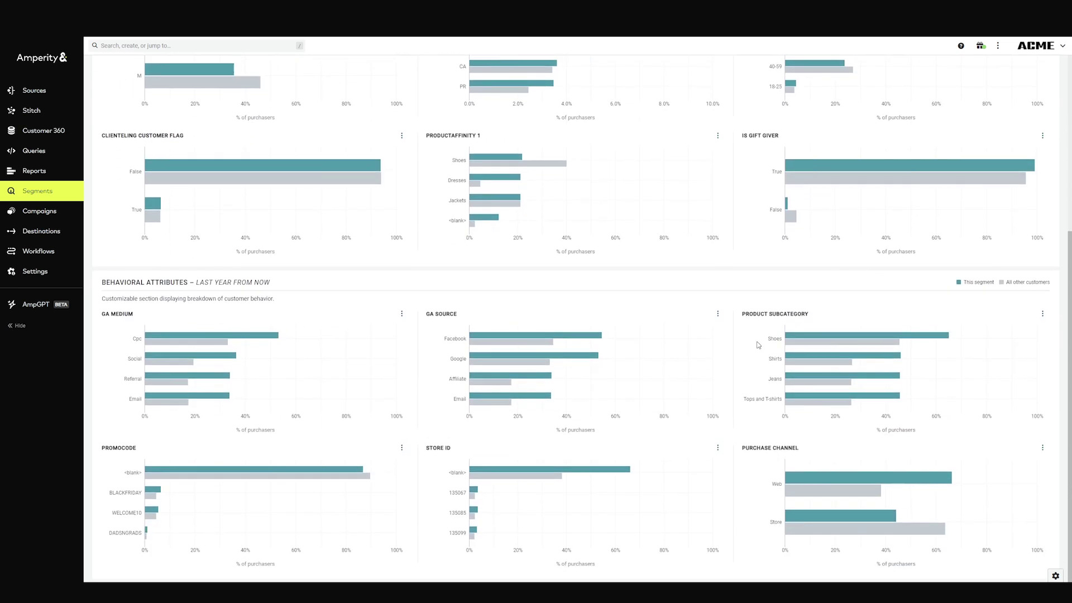
scroll(816, 337, "up", 5)
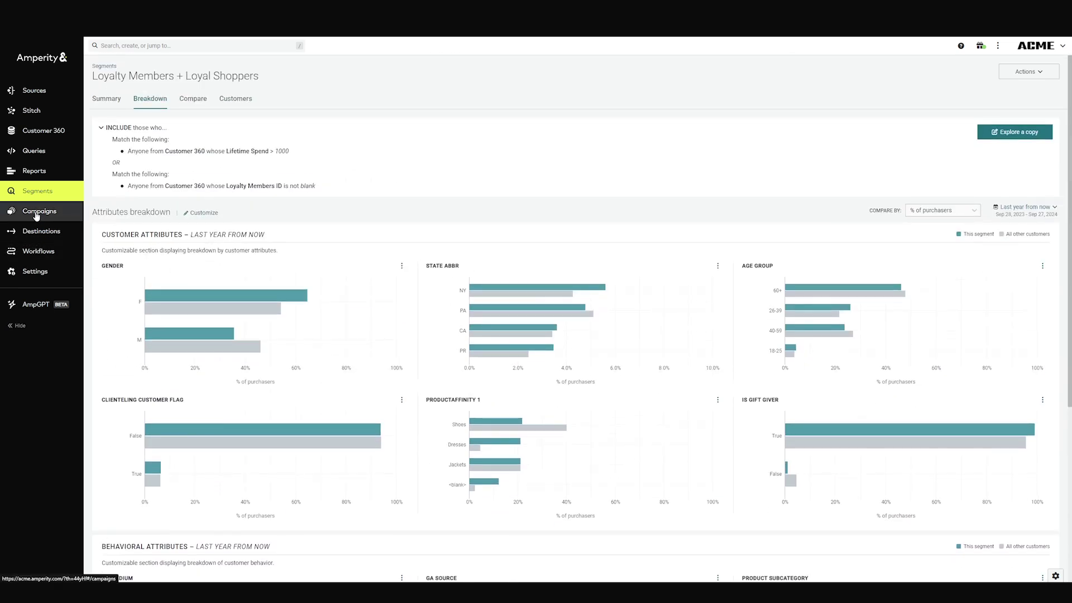
Return to the C360 database's Customer 360 Profile through the Databases list.
left_click(43, 130)
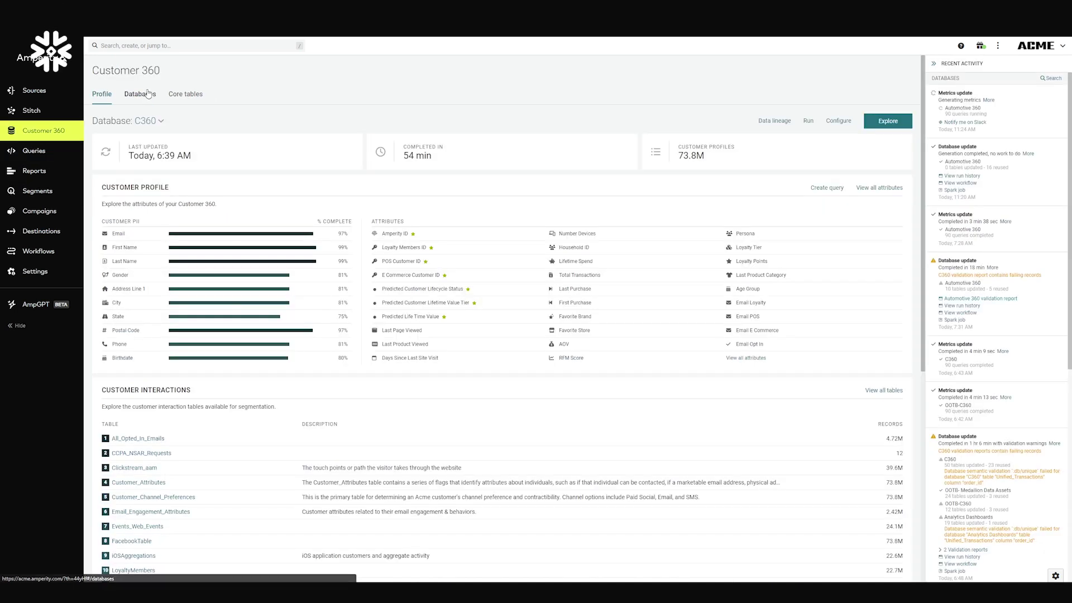
left_click(140, 94)
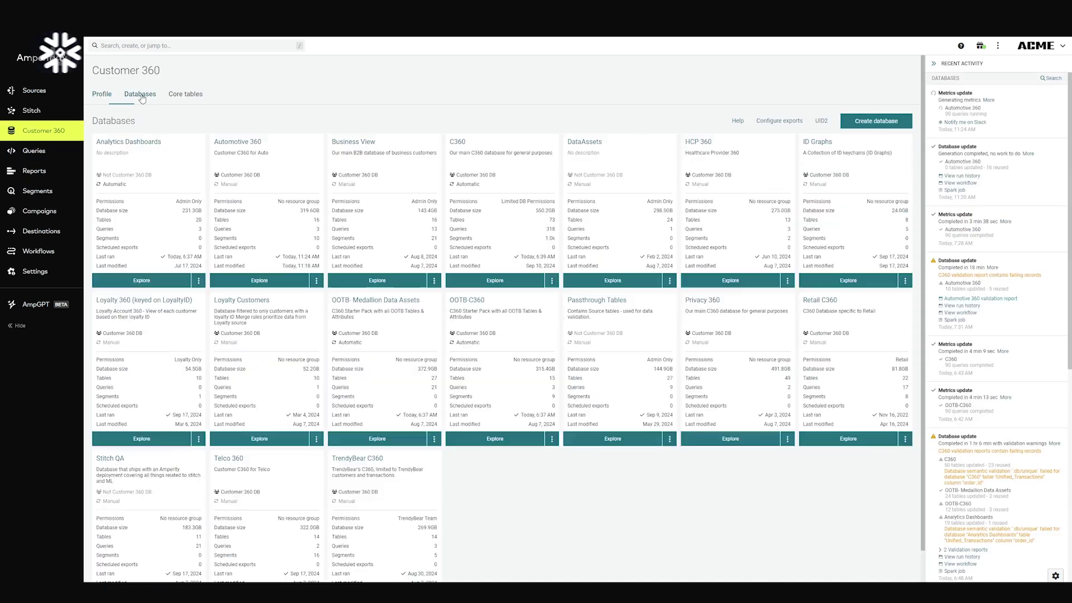
left_click(104, 95)
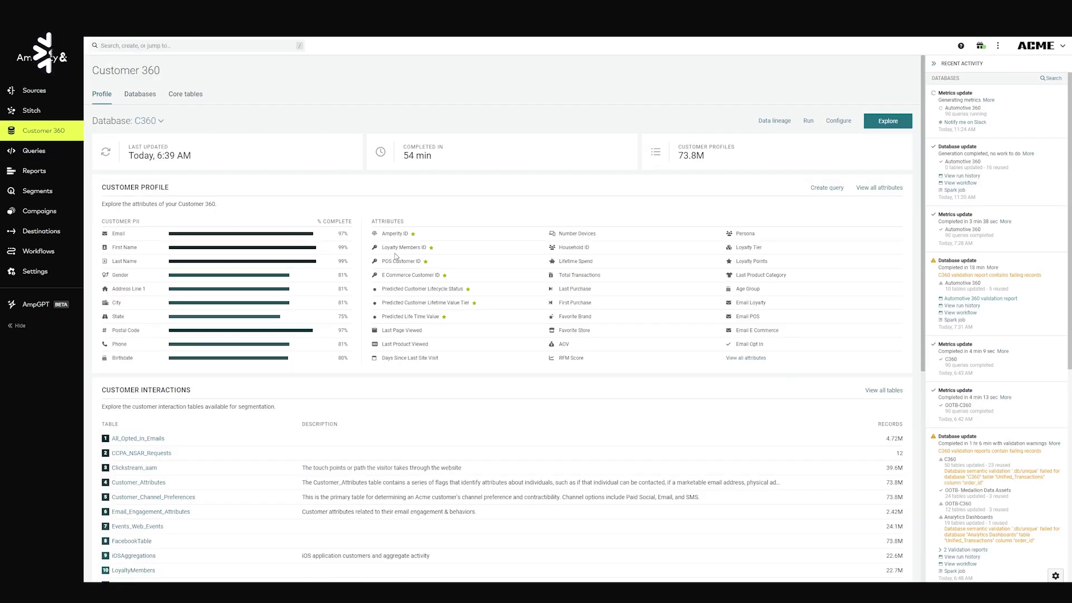